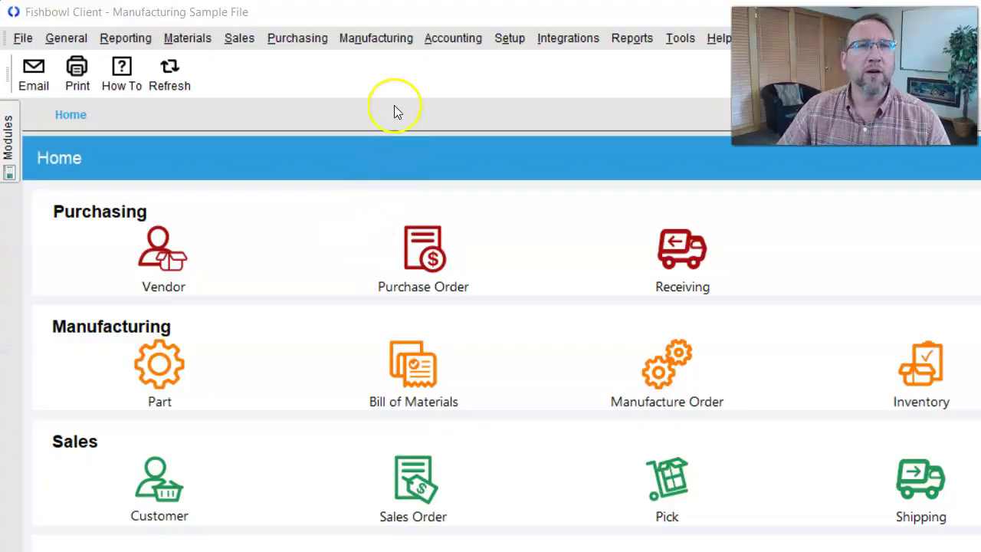
Step: Create a new manufacture order
left_click(375, 38)
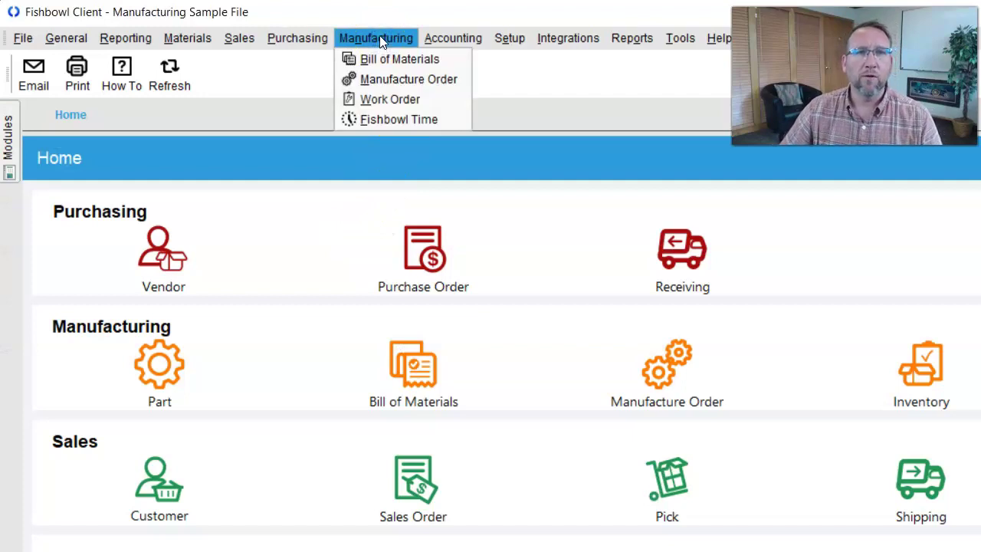
left_click(367, 79)
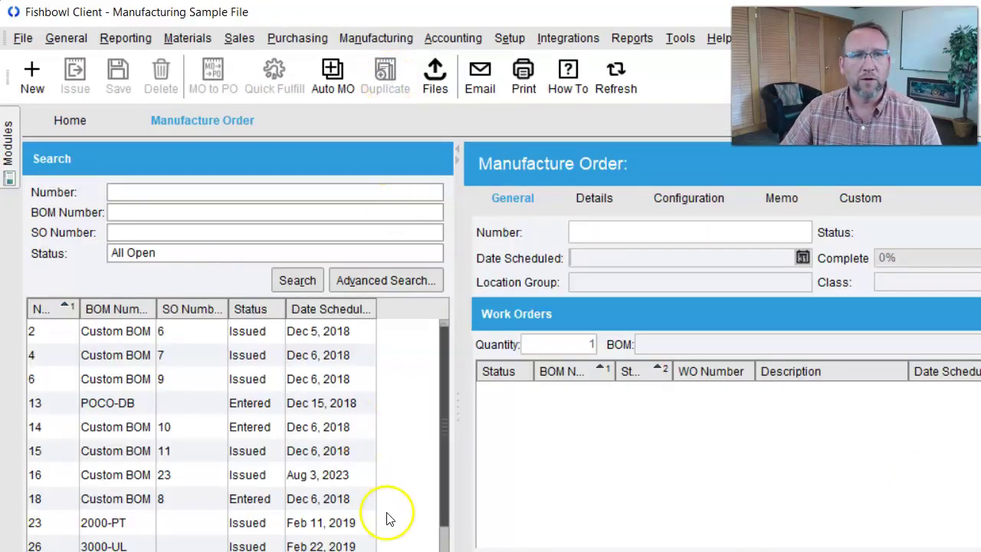
left_click(33, 76)
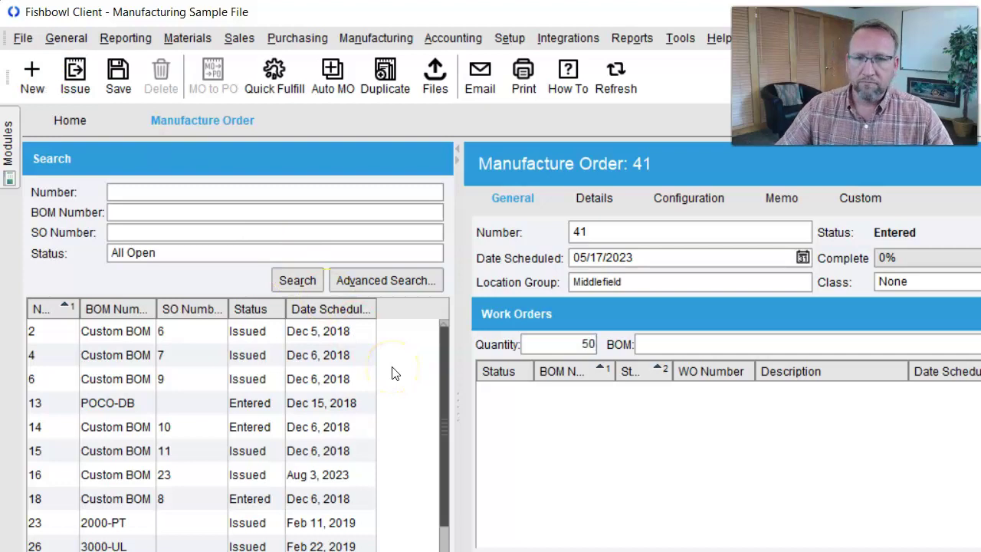
Step: Add work orders for BOM ANAD with quantity 50 and BOM ANBA-BL with quantity 20 to the manufacture order
left_click(664, 345)
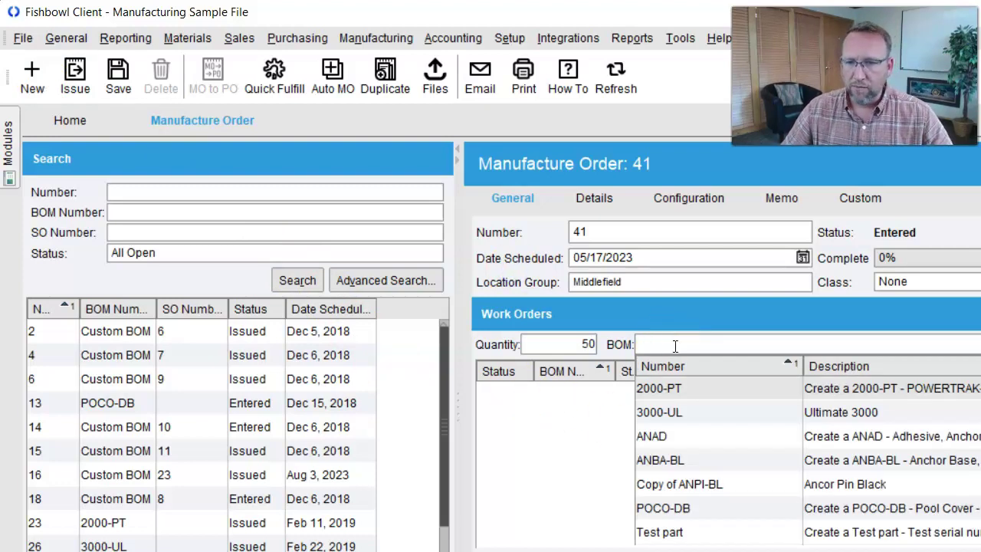
left_click(695, 442)
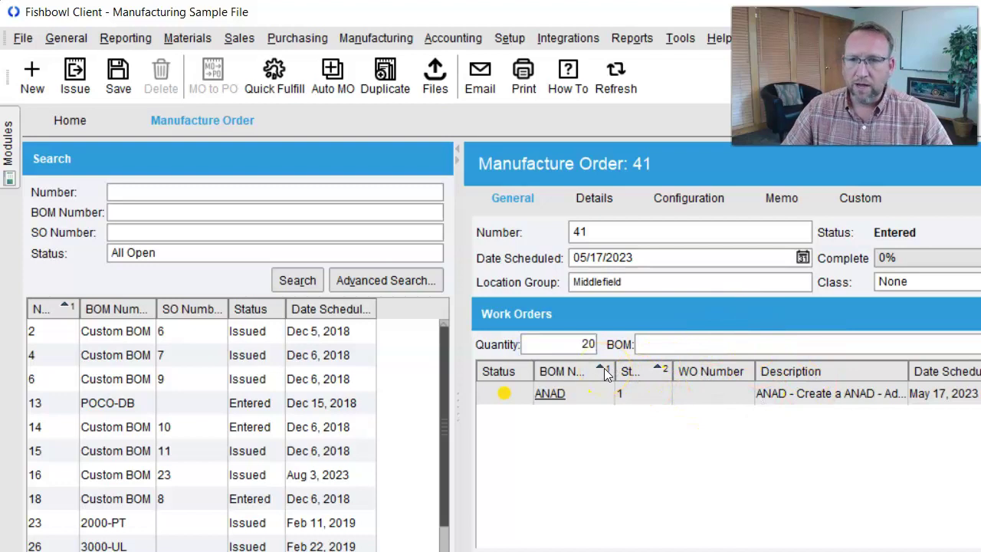
left_click(672, 343)
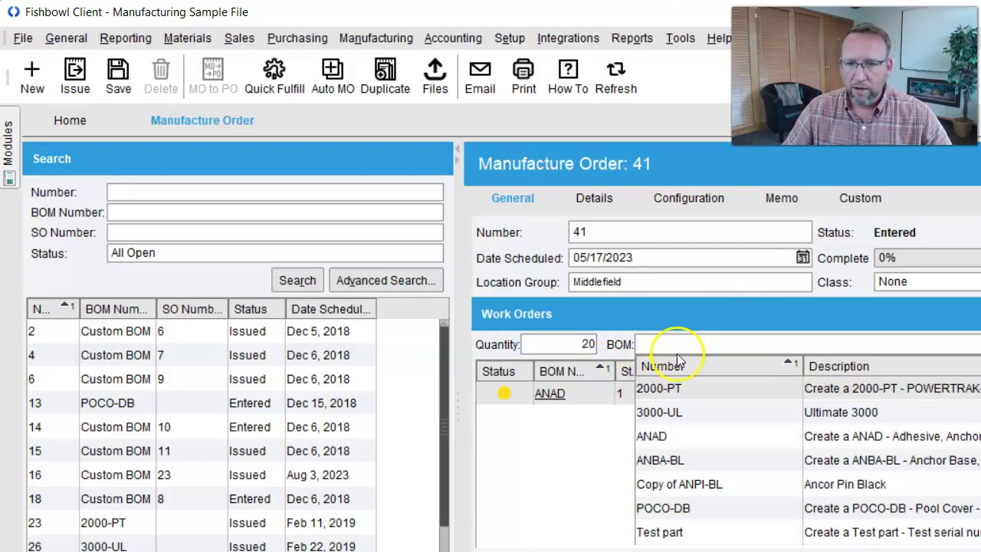
left_click(712, 460)
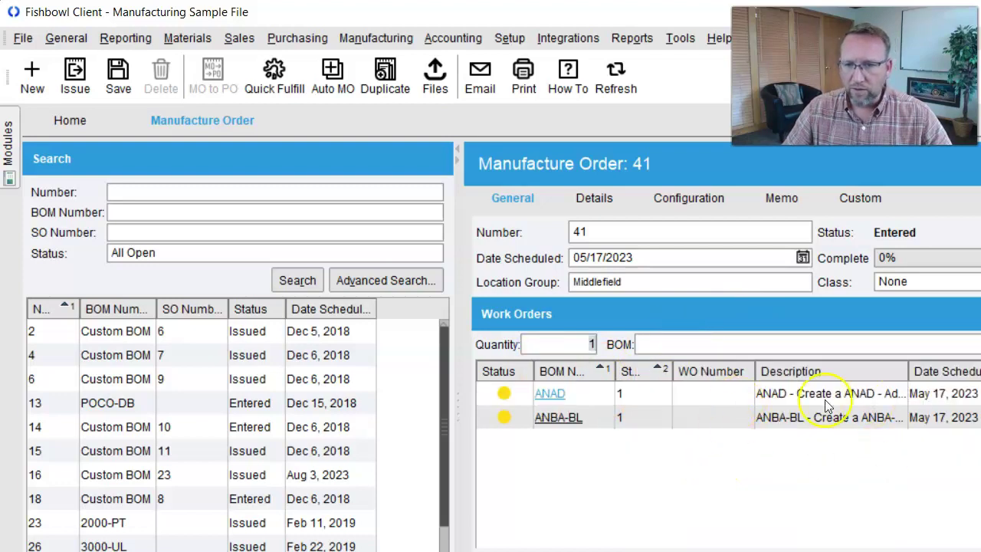
Step: Set the order's location group to Joe's Fabricator, applying the change to its work orders, and issue the manufacture order
left_click(644, 282)
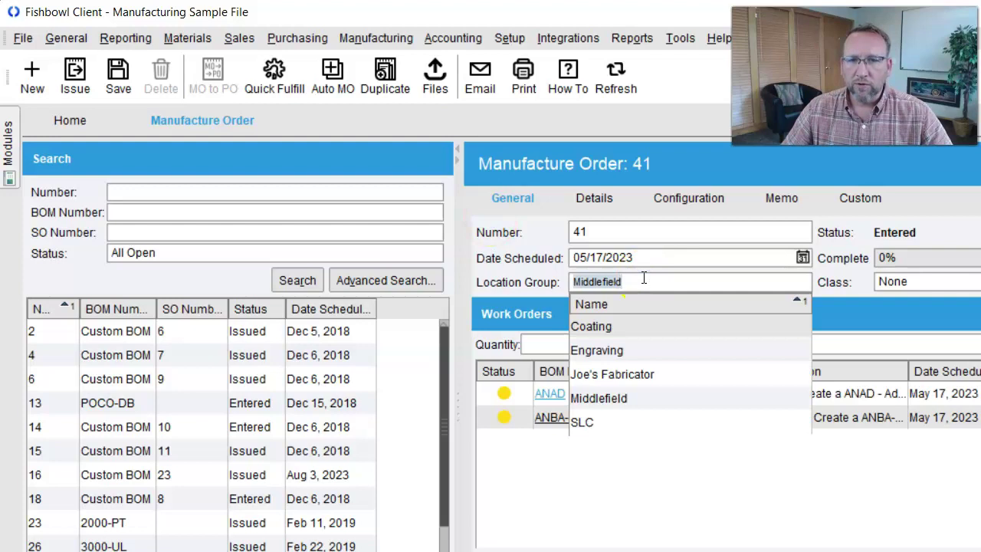
left_click(616, 375)
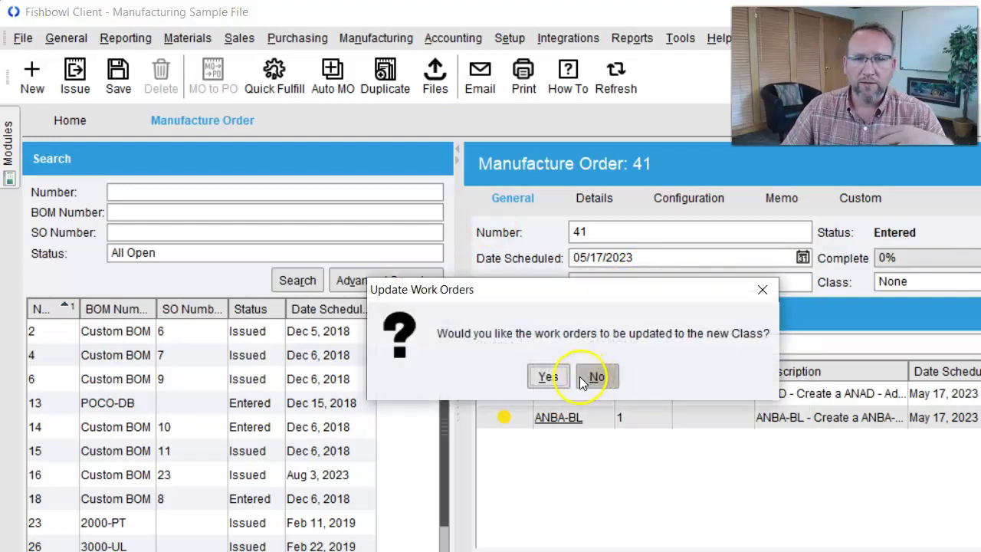
left_click(548, 377)
left_click(548, 377)
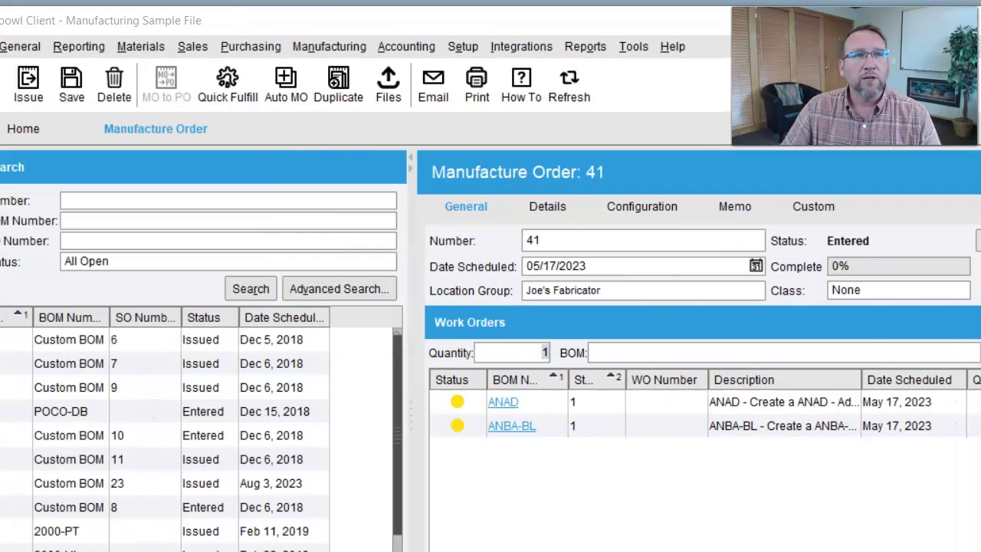
left_click(100, 84)
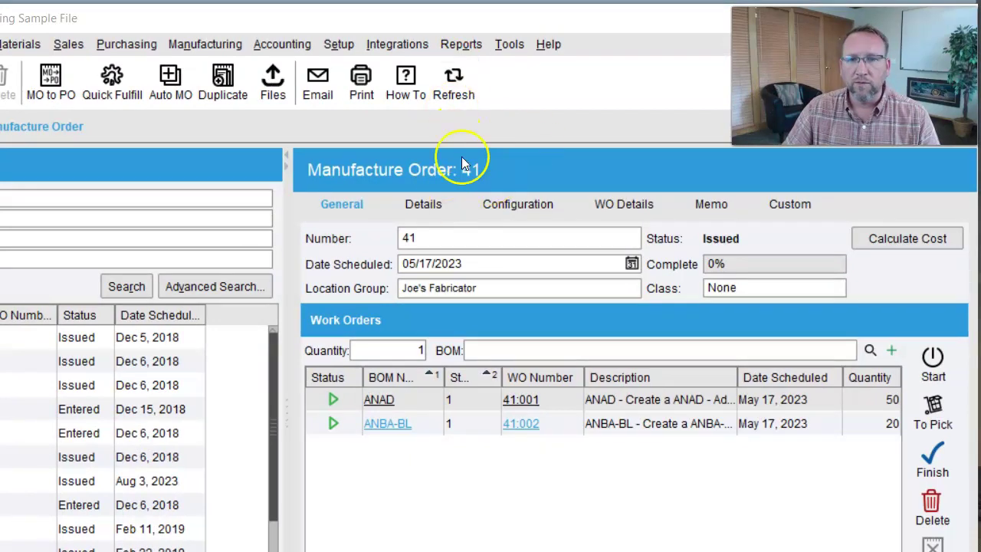
Step: Check the finished goods, raw goods and quantities in the work order details of the issued manufacture order
left_click(464, 44)
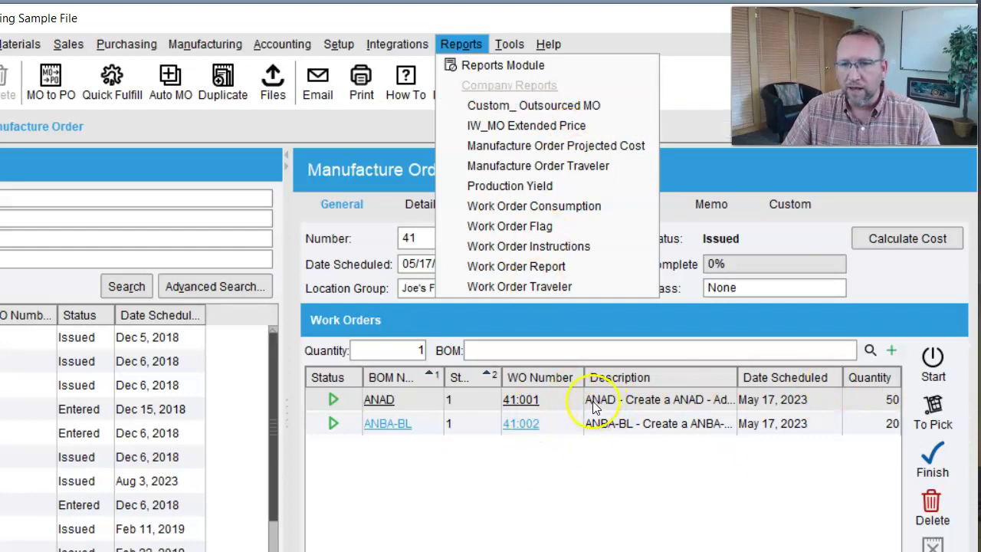
left_click(577, 451)
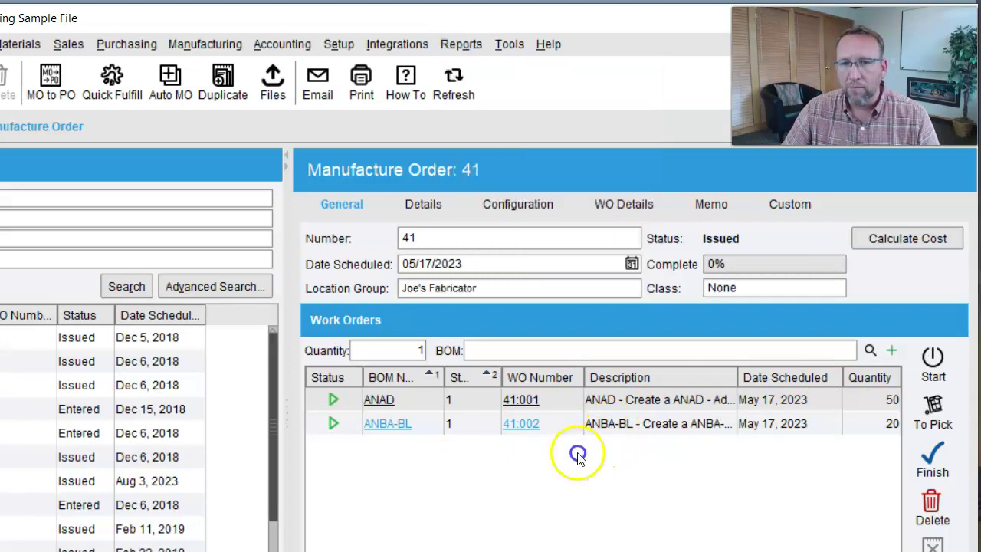
left_click(618, 204)
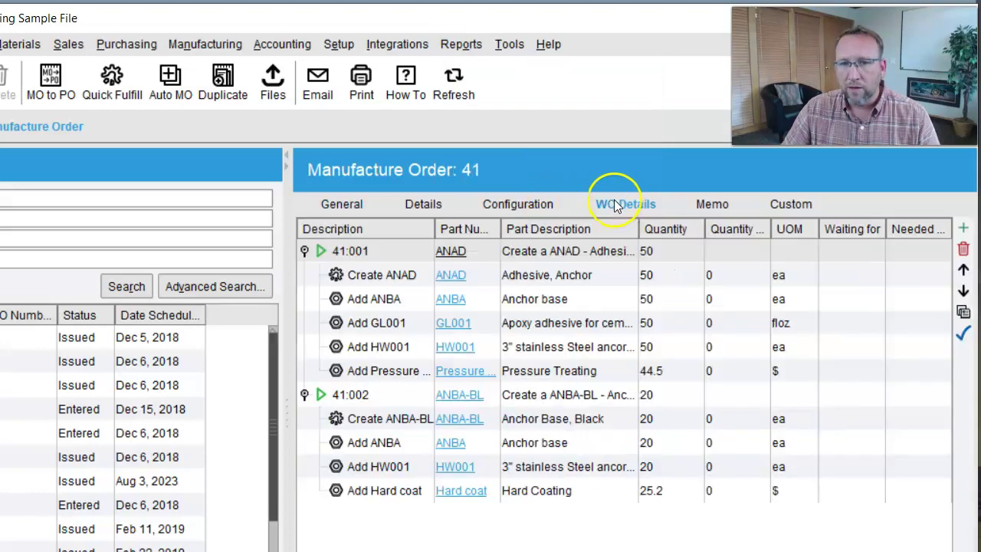
left_click(347, 205)
Step: Run the Custom_ Outsourced MO report for the order and set its MO report title to "Manufacture Order"
left_click(461, 43)
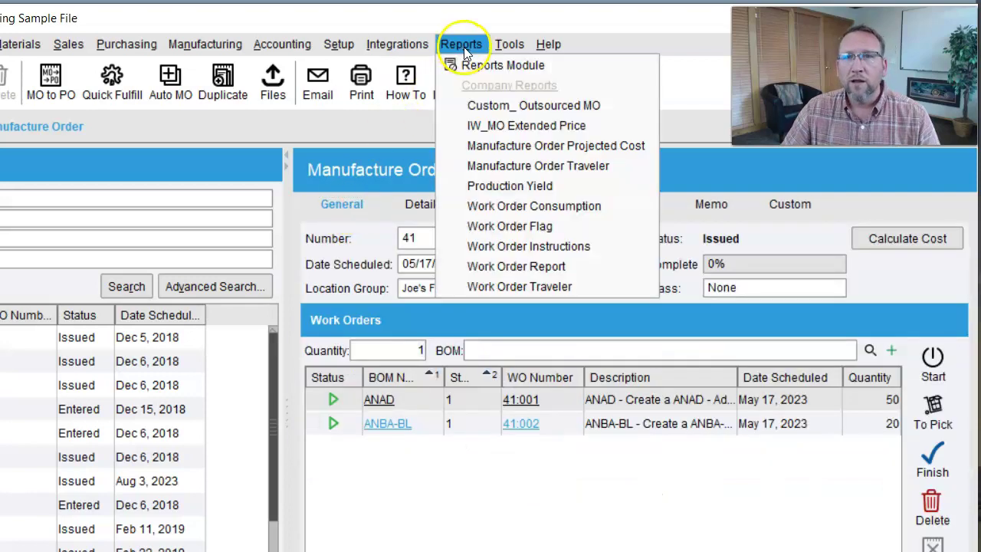
left_click(537, 107)
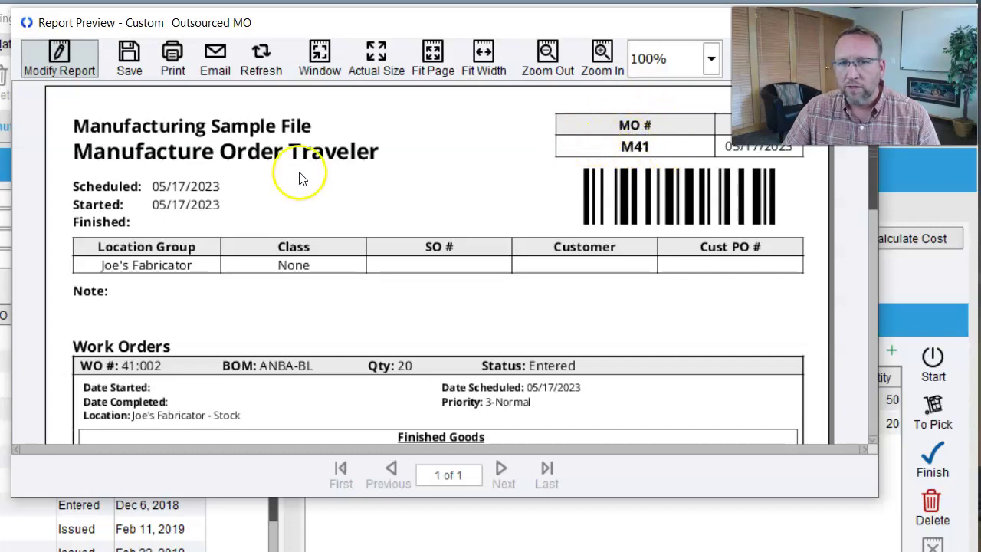
left_click(34, 77)
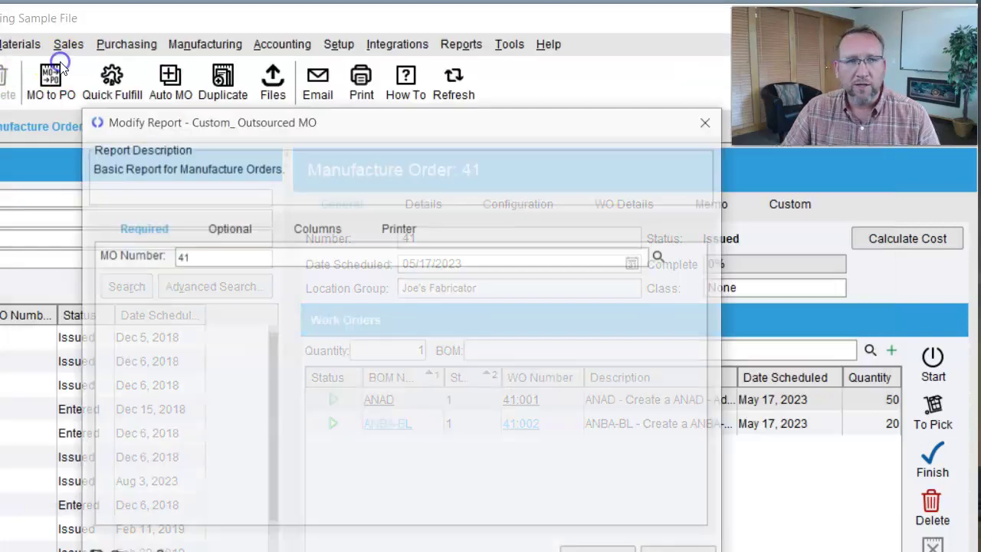
left_click(213, 230)
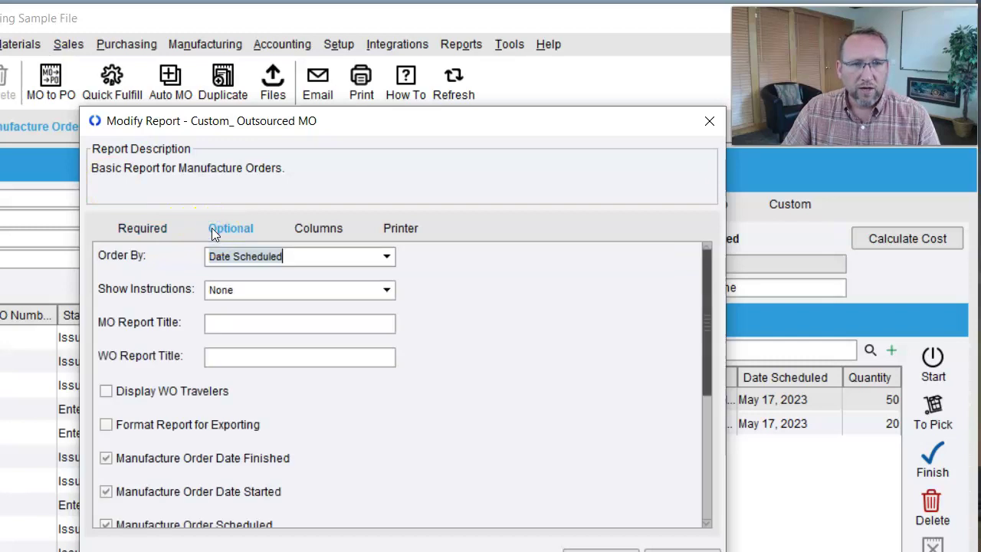
left_click(215, 323)
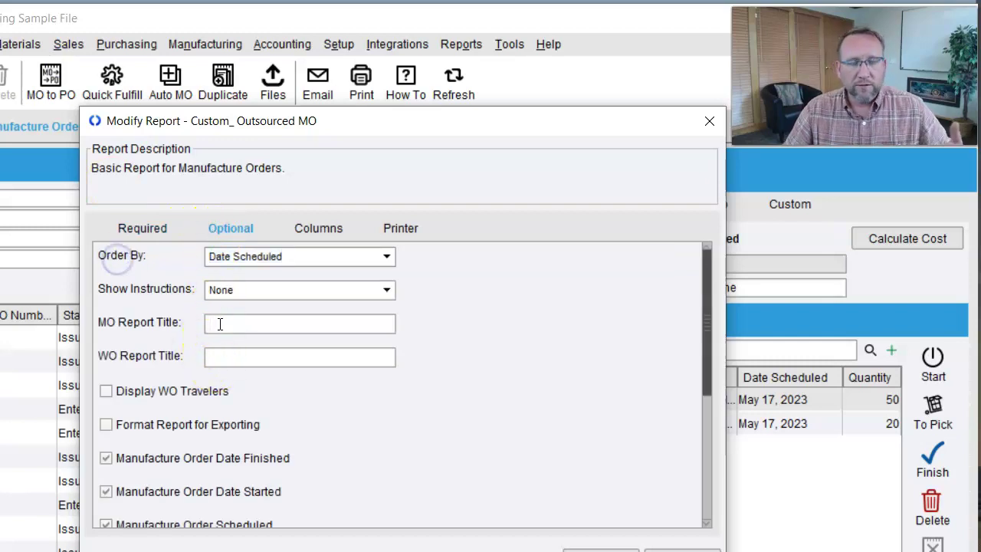
type("Manufacture Order")
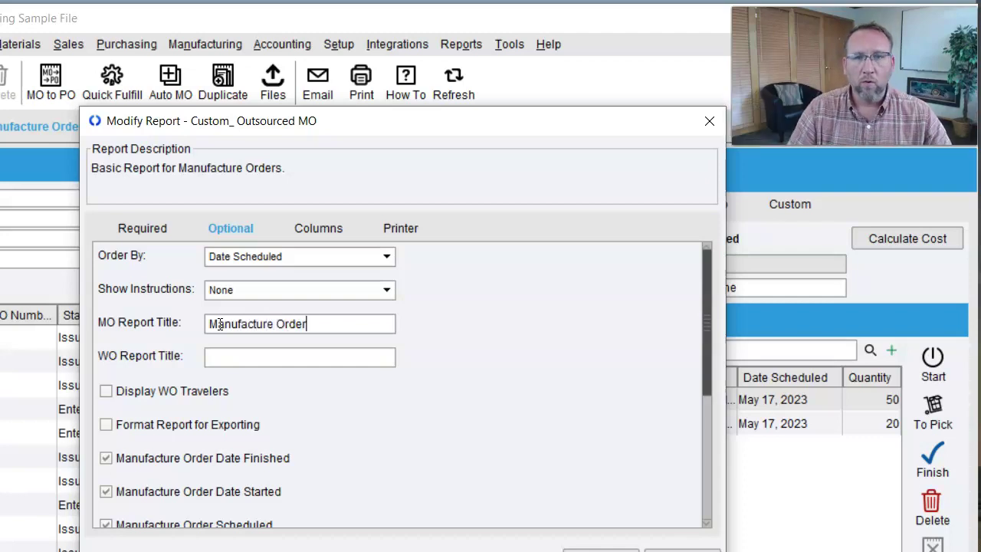
left_click_drag(507, 125, 479, 70)
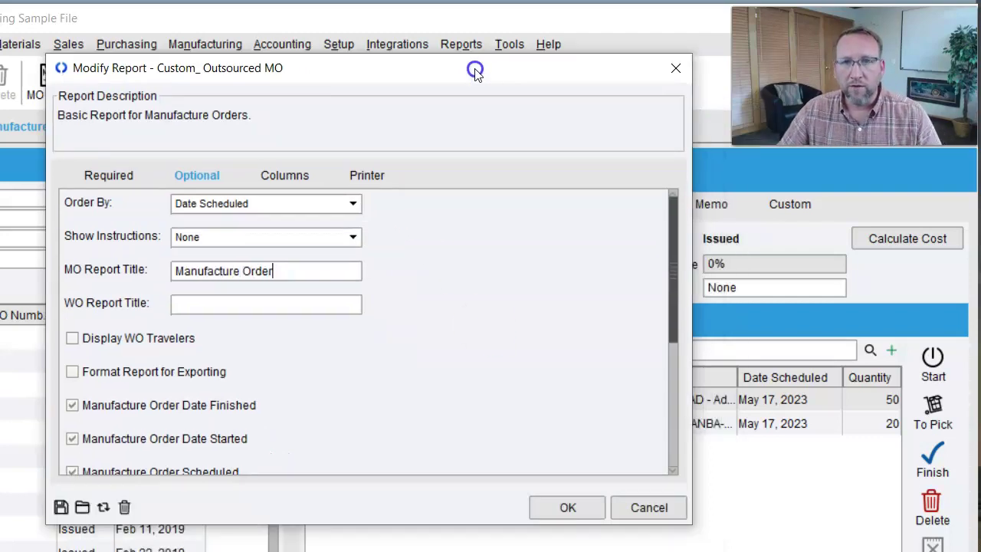
left_click(564, 512)
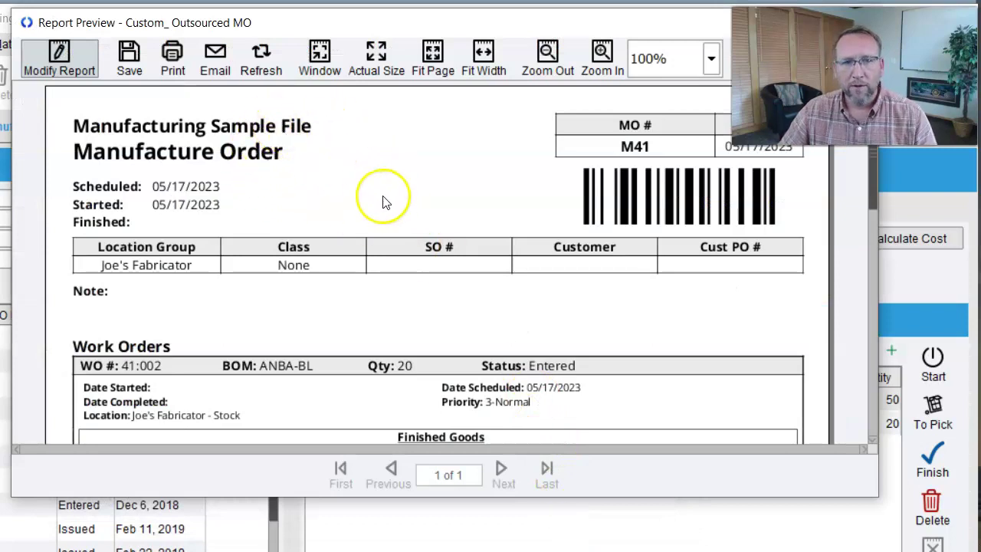
Step: Review the report's header and each work order's finished goods, quantities and total price
left_click_drag(876, 166, 874, 246)
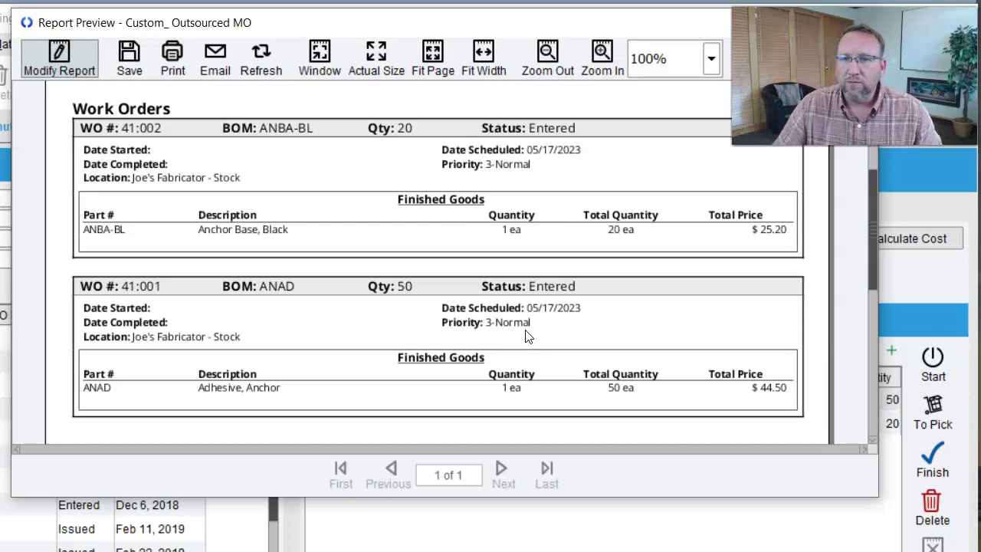
left_click(871, 250)
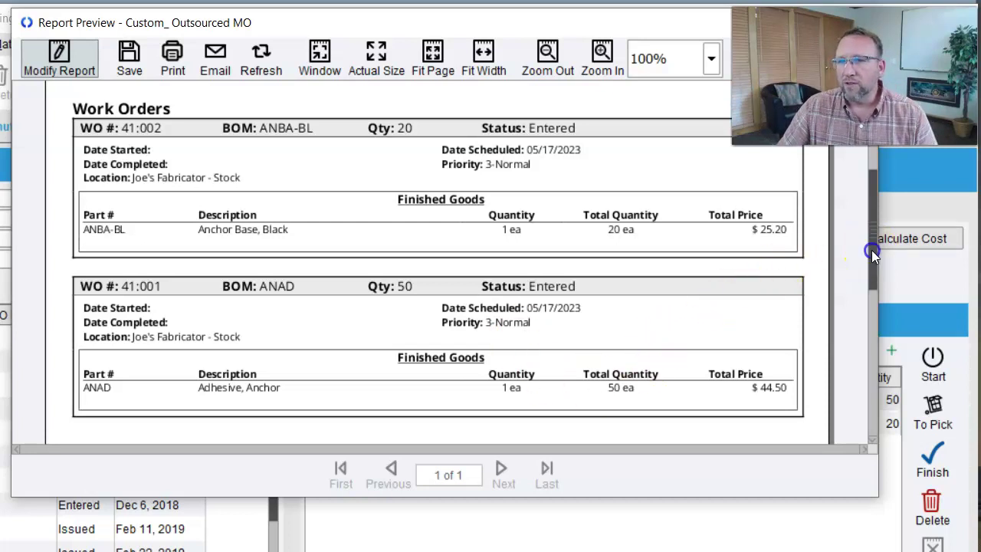
left_click_drag(872, 250, 878, 155)
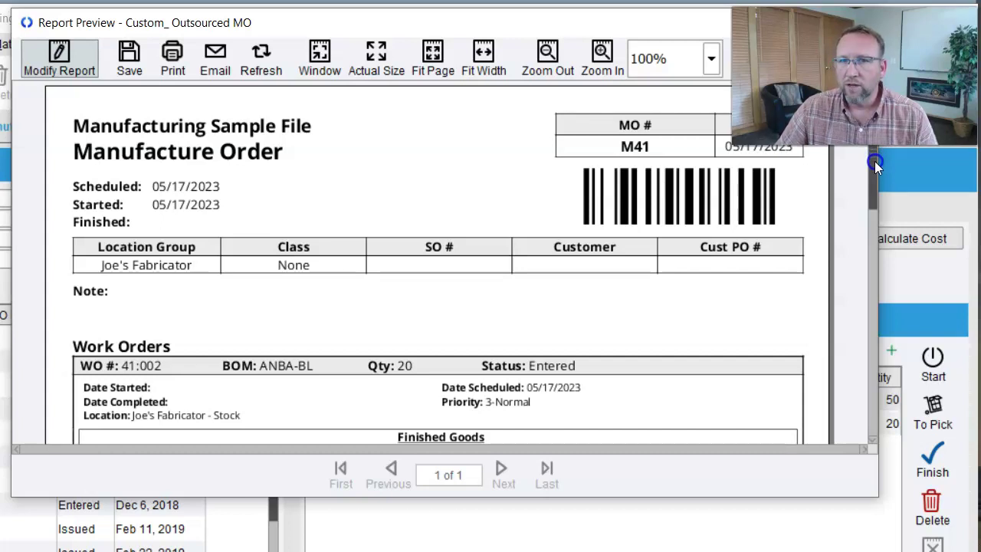
left_click_drag(874, 161, 875, 249)
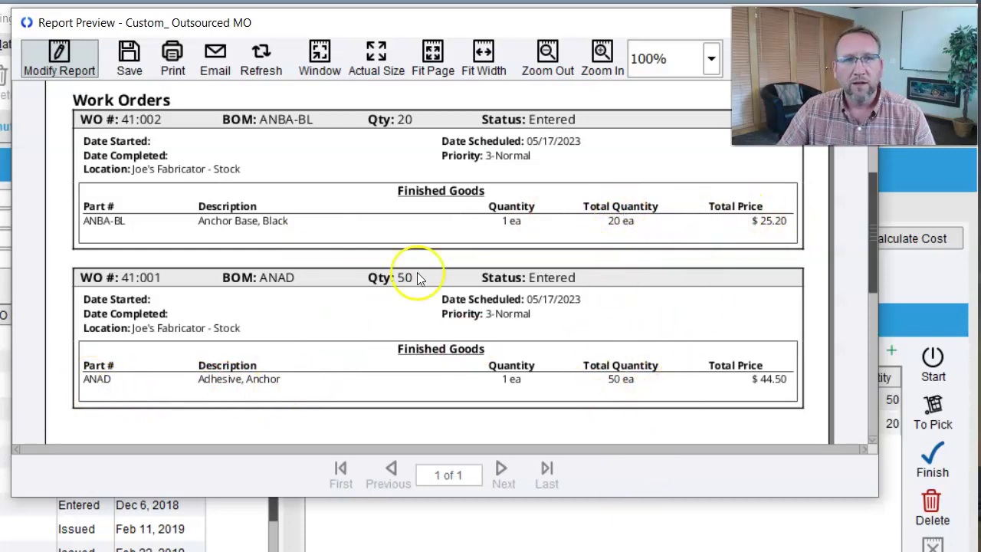
scroll(305, 271, "up", 1)
scroll(305, 271, "up", 2)
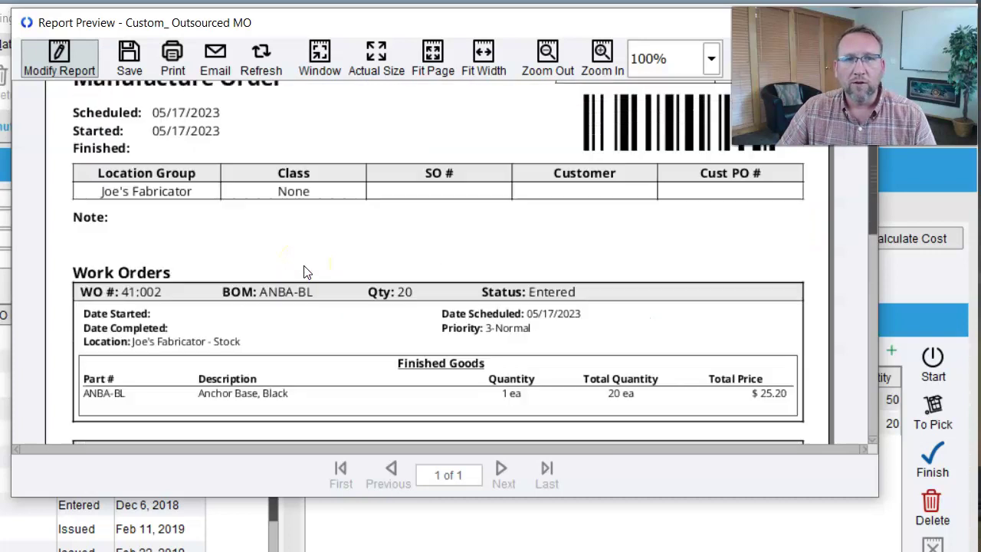
scroll(305, 271, "up", 2)
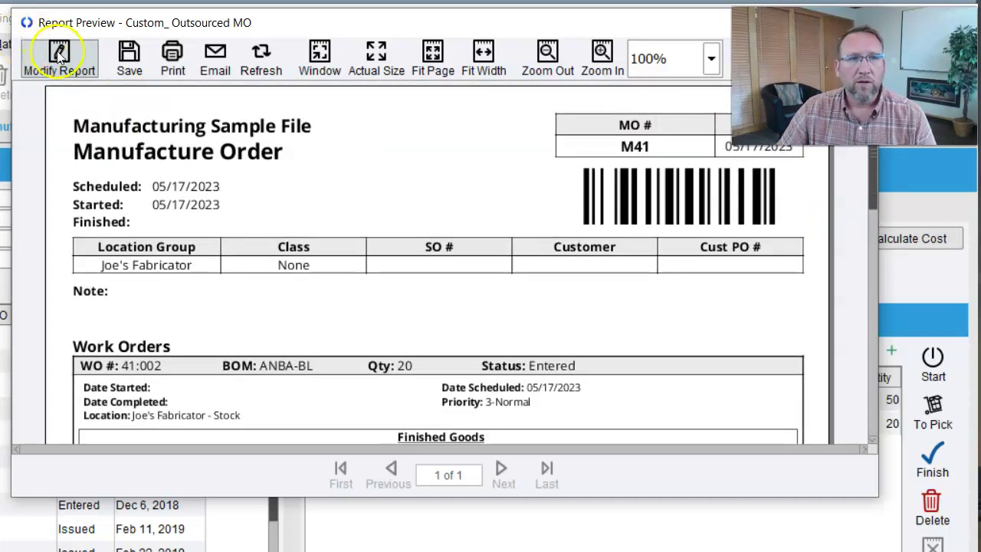
Step: Regenerate the outsourced MO report with the Display WO Travelers option enabled
left_click(61, 58)
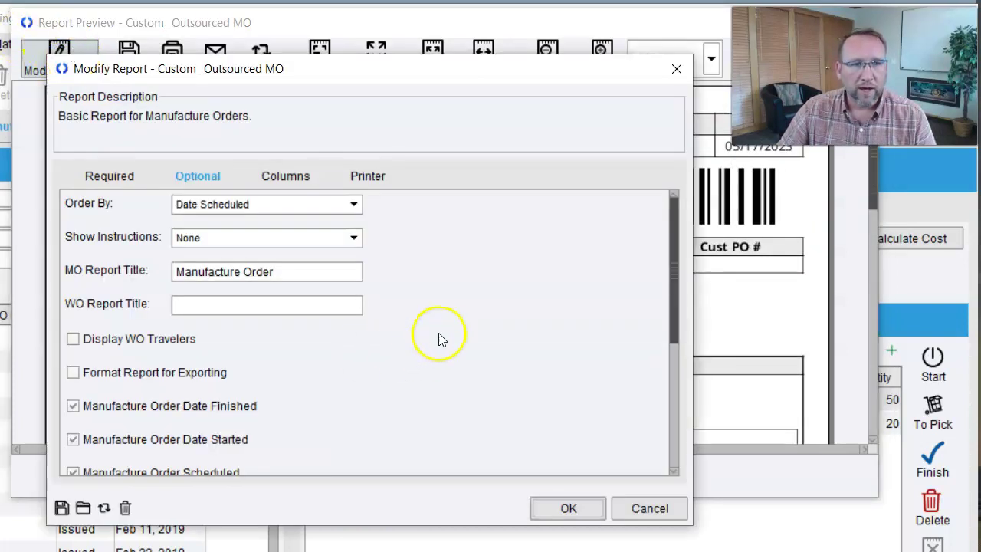
left_click(72, 338)
left_click(565, 508)
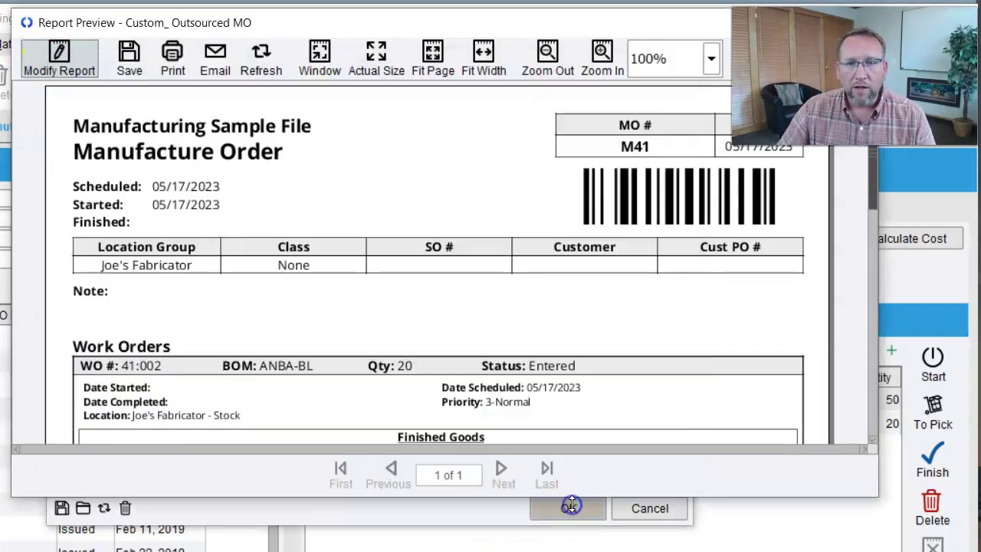
Step: Review the expanded report through the ANAD work order traveler, examining its finished goods and raw goods
scroll(493, 223, "down", 6)
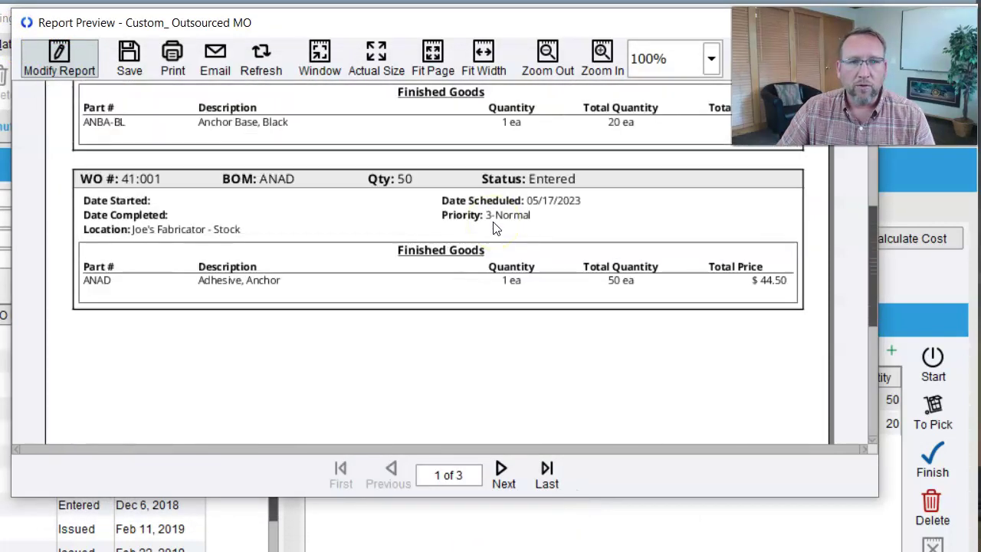
left_click(497, 466)
scroll(397, 304, "down", 3)
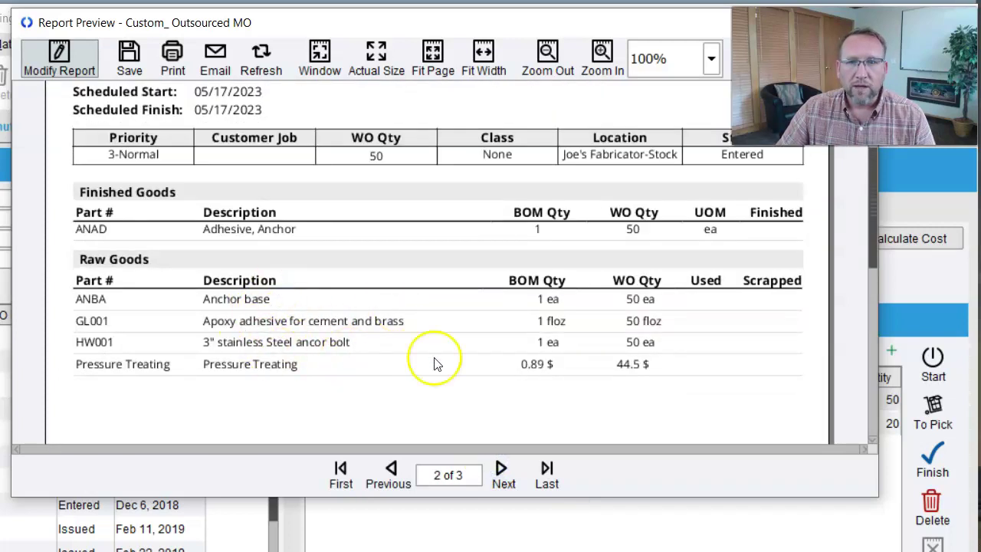
scroll(443, 354, "up", 1)
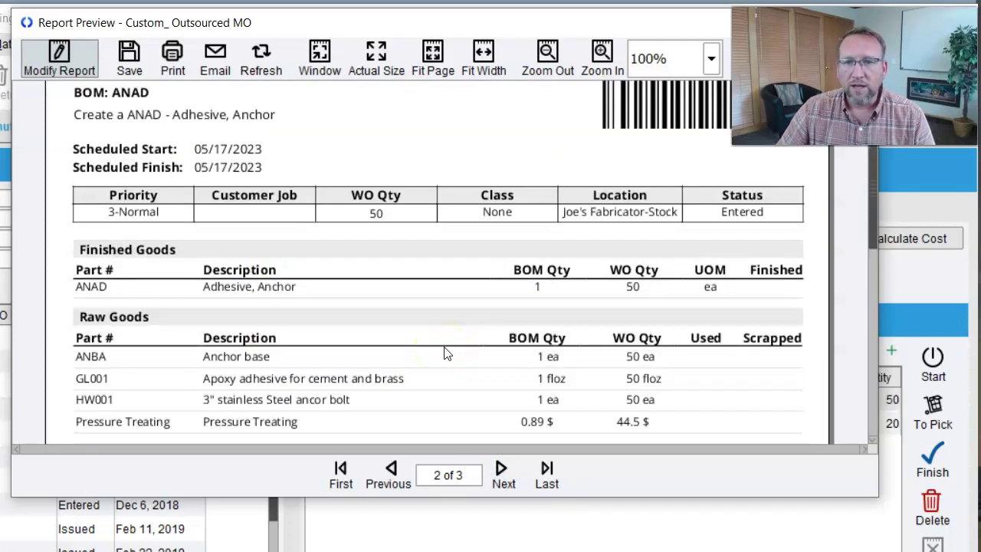
scroll(457, 314, "up", 1)
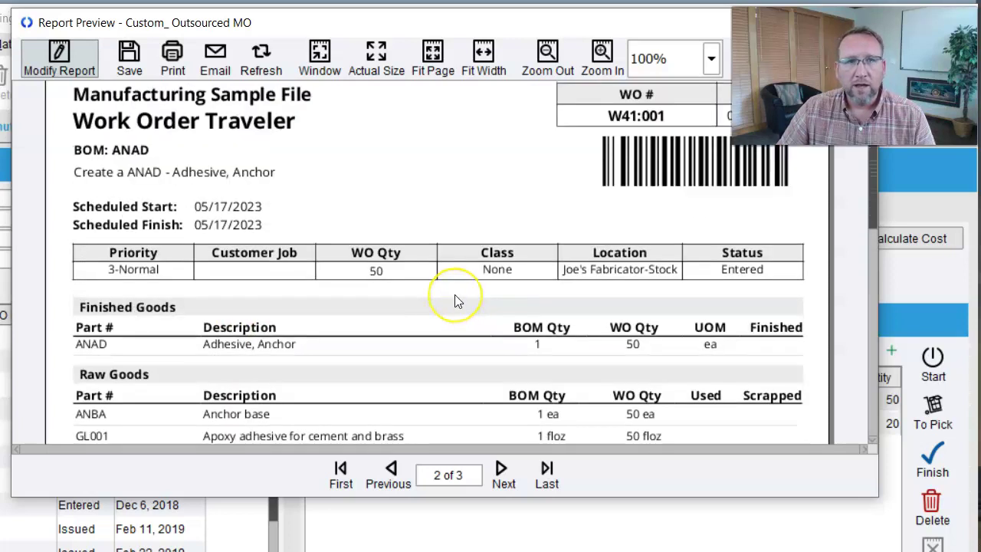
scroll(454, 302, "down", 3)
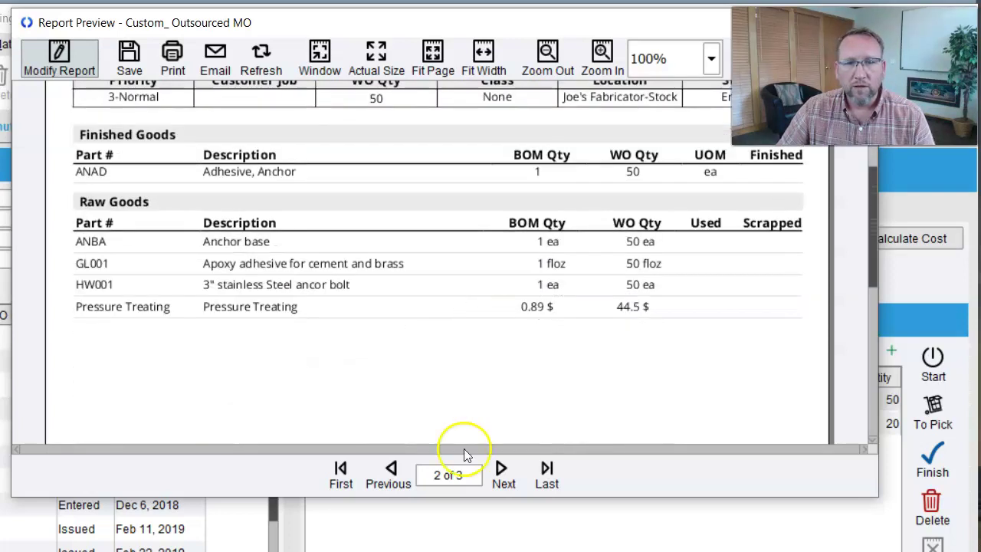
Step: Review the ANBA-BL work order traveler, and check the work orders summarized on the report's first page
left_click(503, 474)
scroll(433, 287, "down", 2)
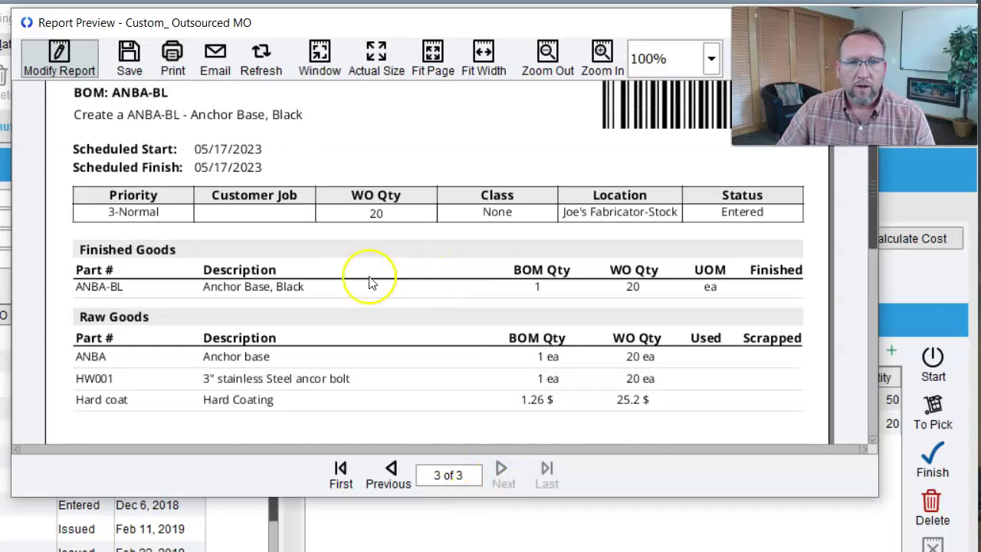
scroll(462, 352, "up", 2)
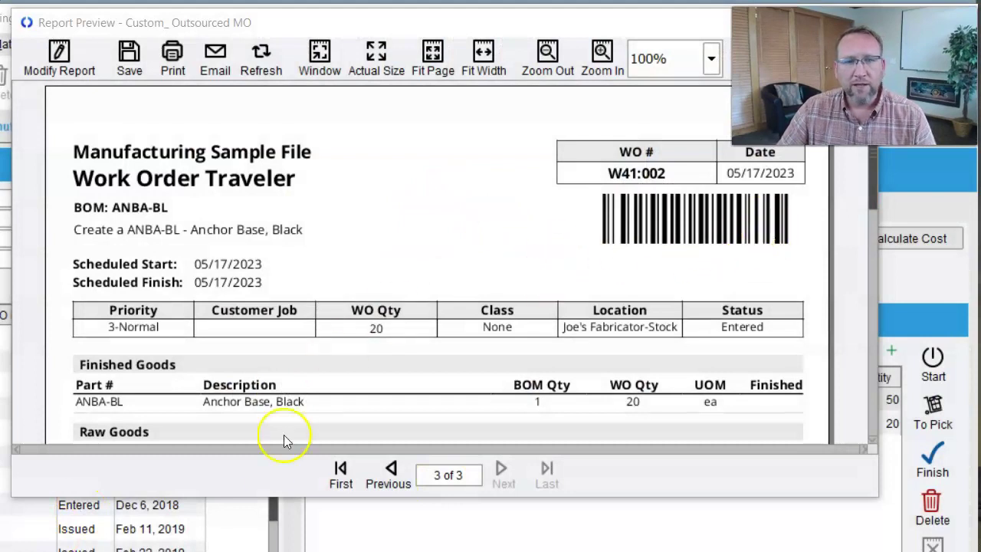
left_click(388, 469)
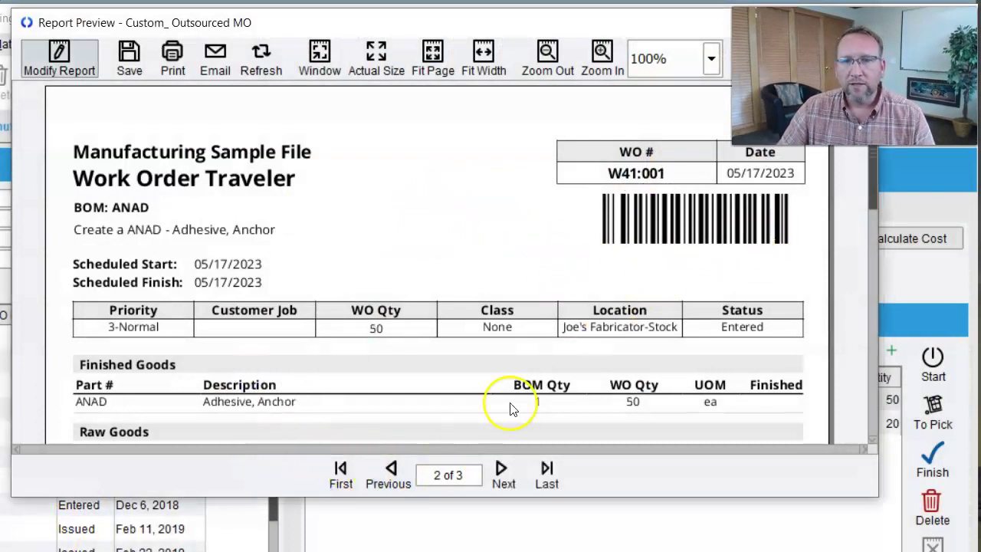
scroll(260, 374, "up", 1)
scroll(587, 196, "down", 5)
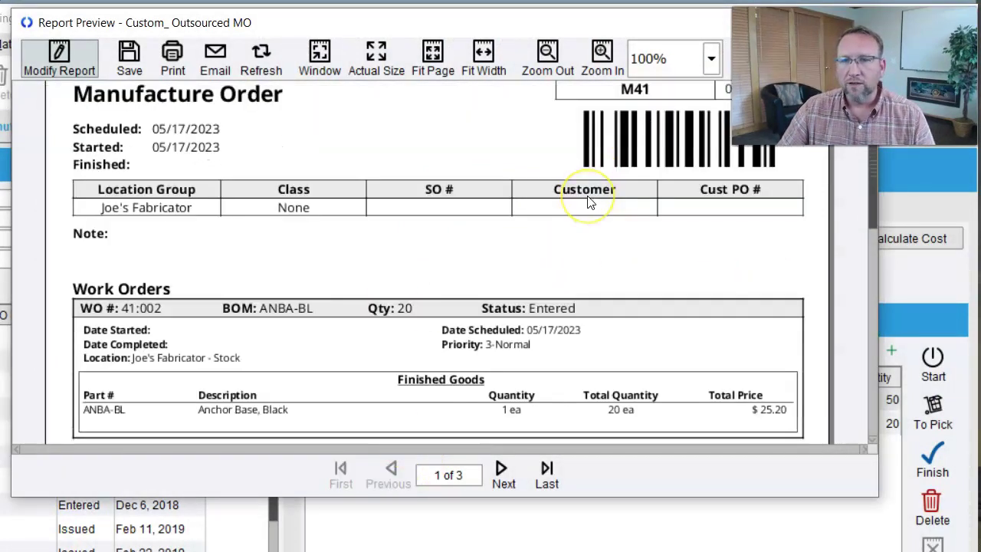
scroll(587, 200, "down", 1)
scroll(588, 201, "up", 1)
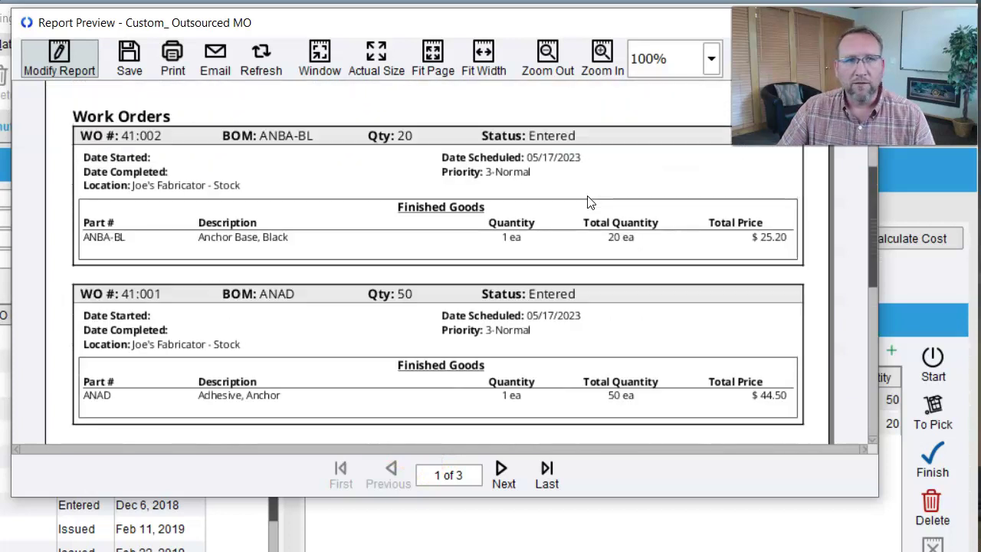
scroll(587, 201, "up", 1)
Step: Open an email draft for the outsourced MO report, discard it, and close the report preview
left_click(207, 68)
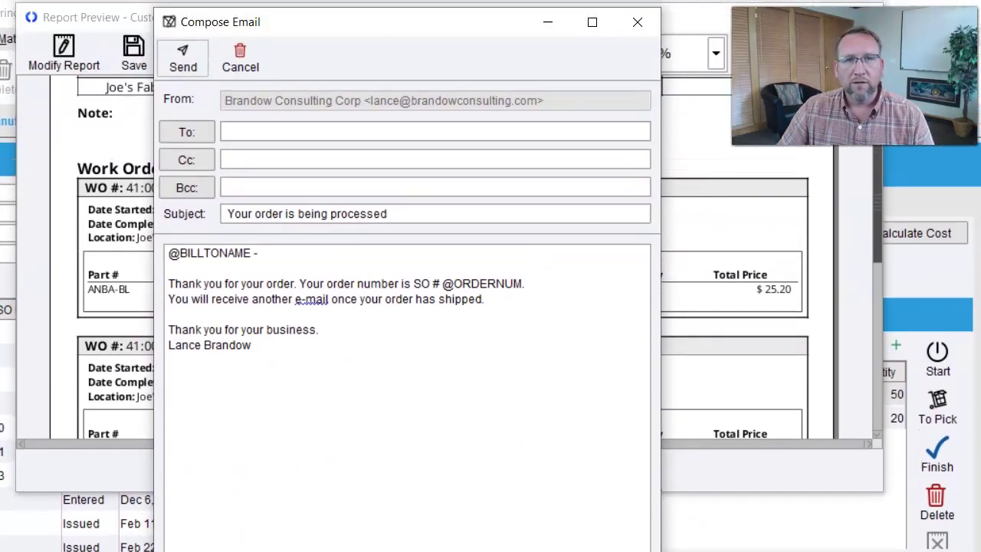
left_click(636, 24)
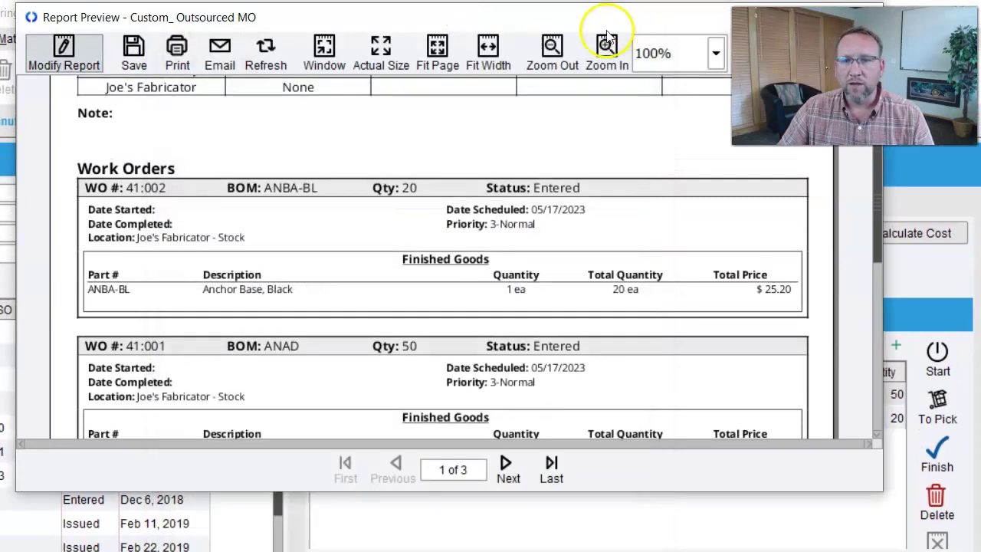
left_click_drag(504, 26, 333, 77)
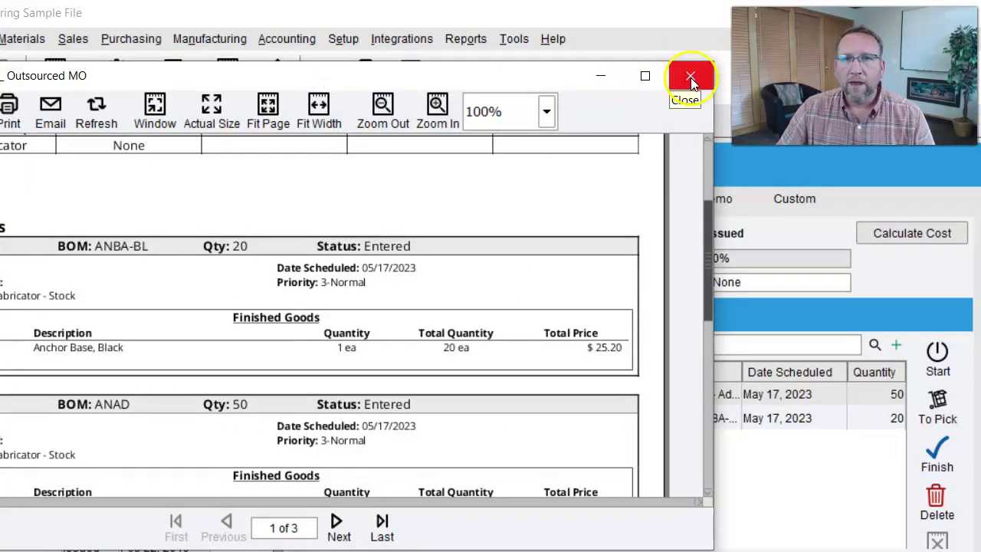
left_click(691, 78)
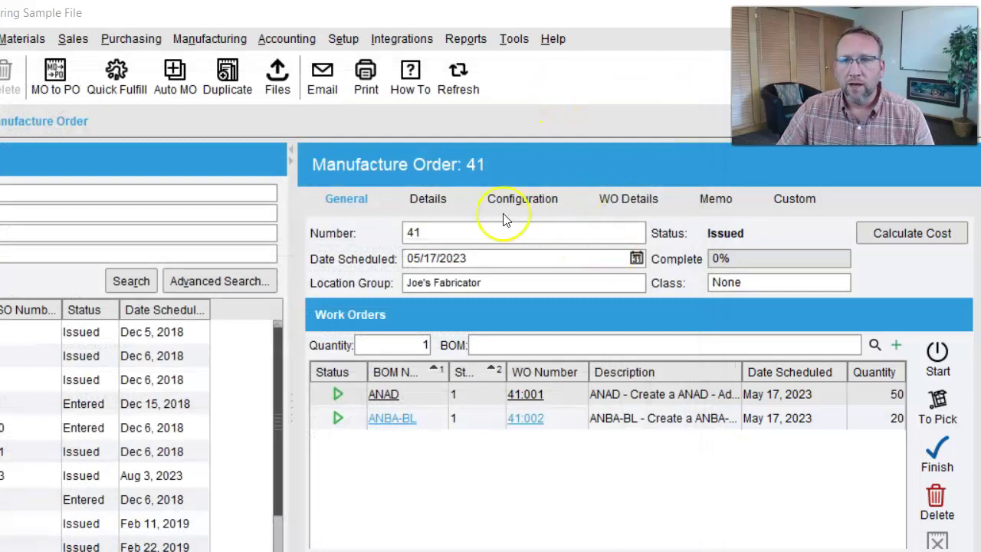
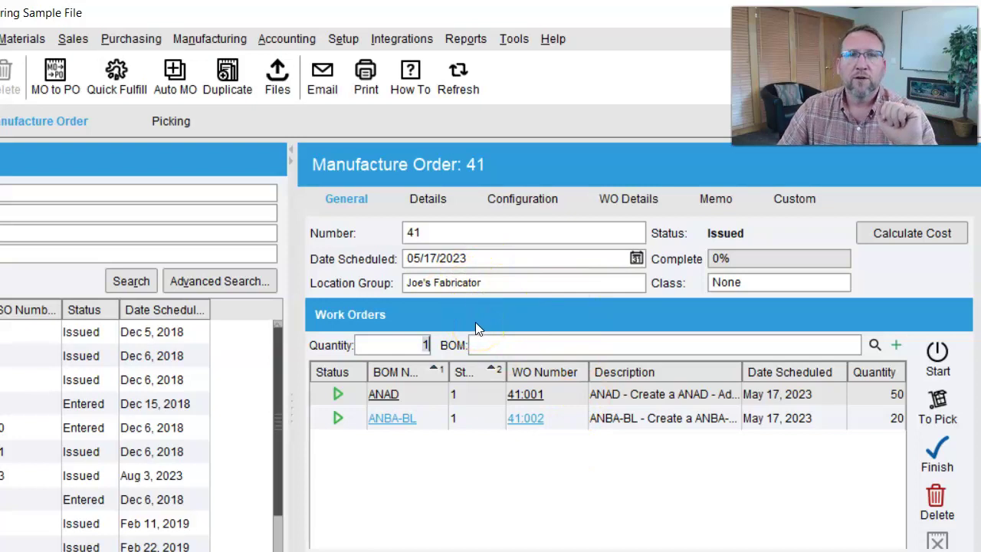
Step: Start an automatic purchase order with the reordering filter set to the Joe's Fabricator location group
left_click(134, 40)
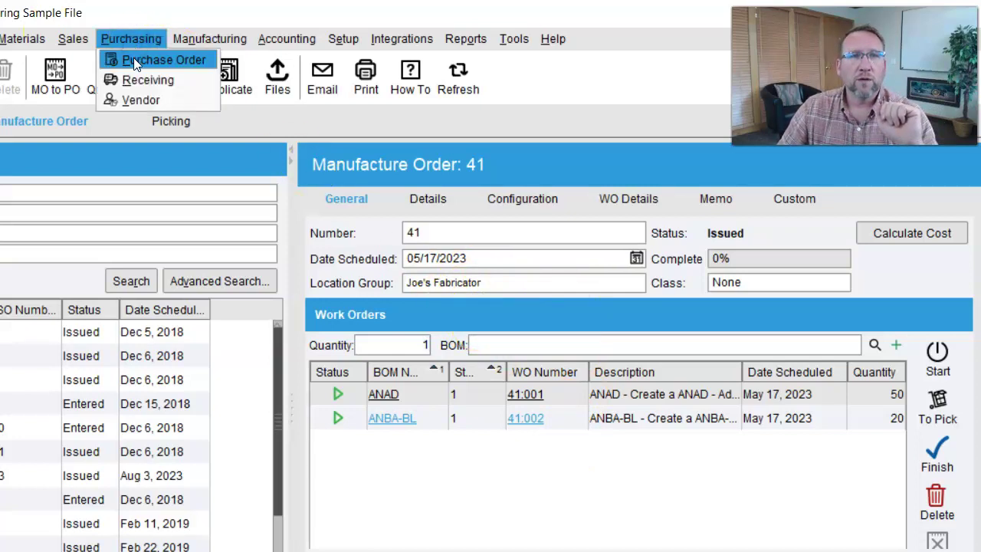
left_click(138, 60)
left_click(66, 77)
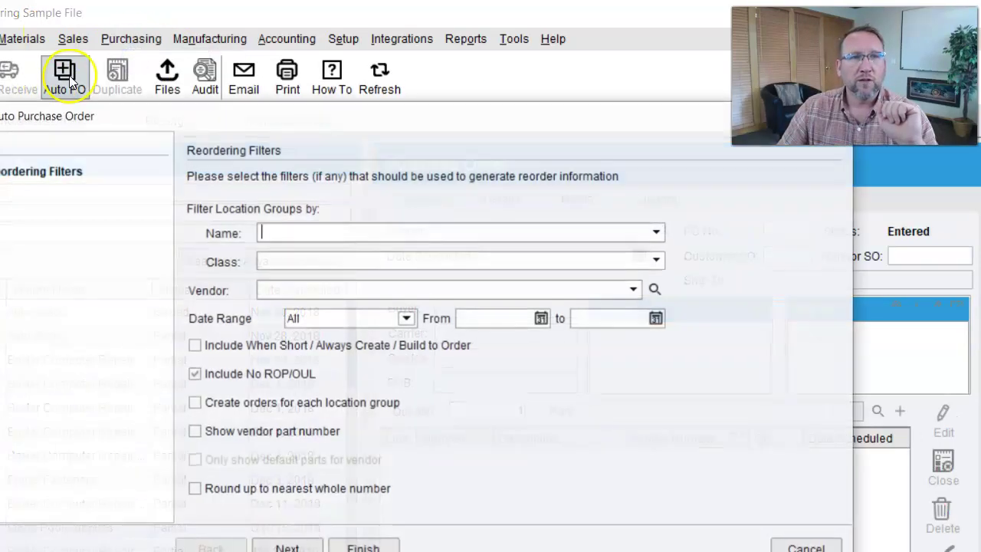
left_click(339, 233)
left_click(312, 325)
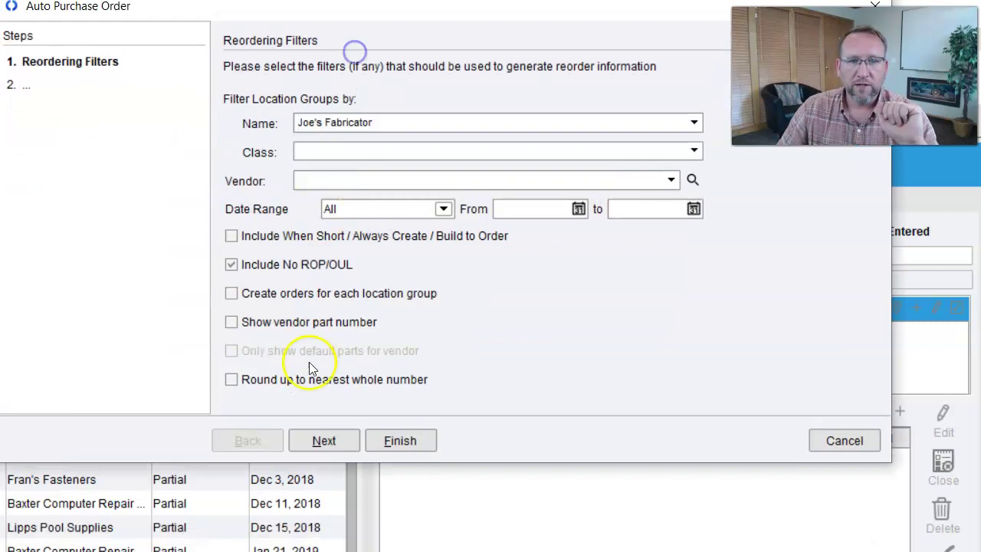
left_click(340, 434)
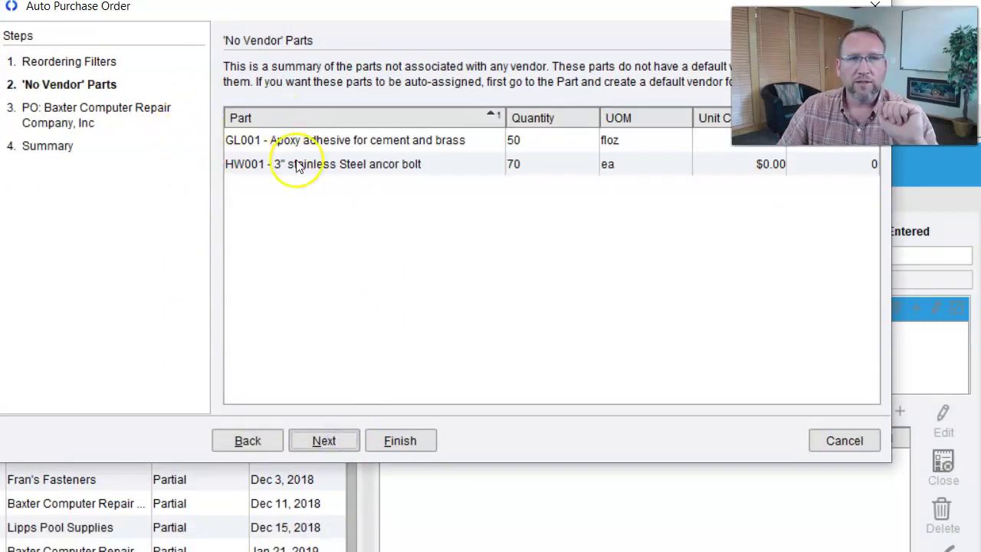
Step: Review the parts without a vendor and the proposed purchase order for Baxter Computer Repair Company, Inc
left_click(321, 439)
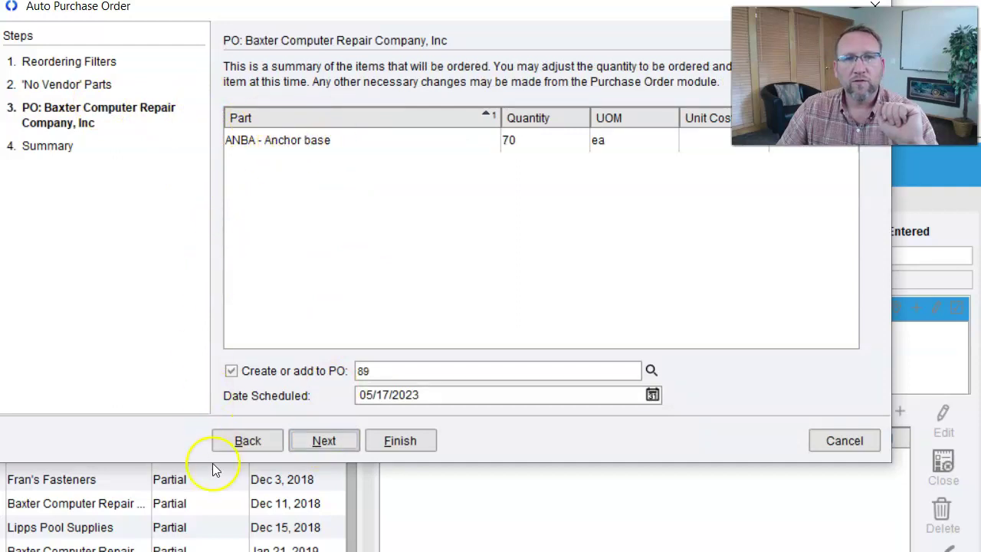
left_click(247, 442)
left_click(245, 441)
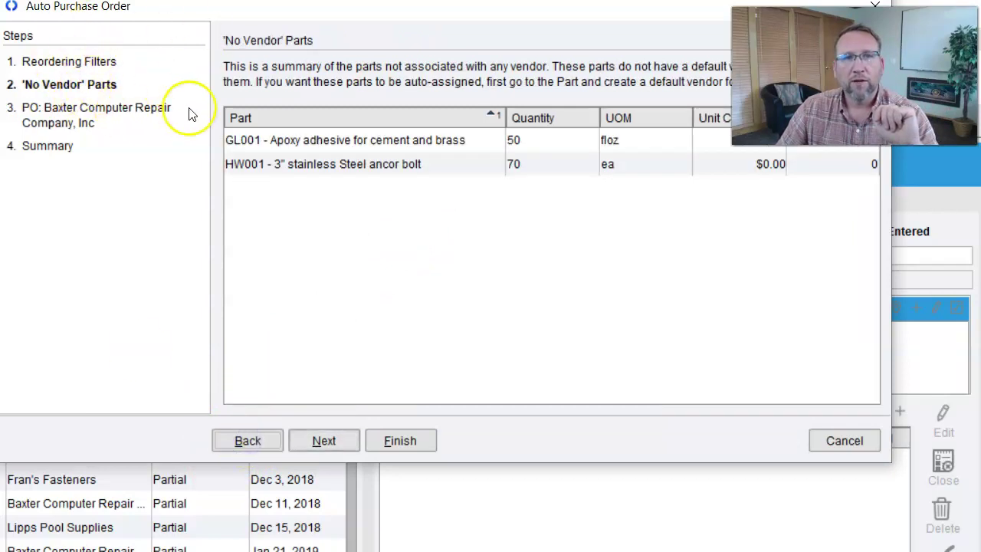
left_click(331, 445)
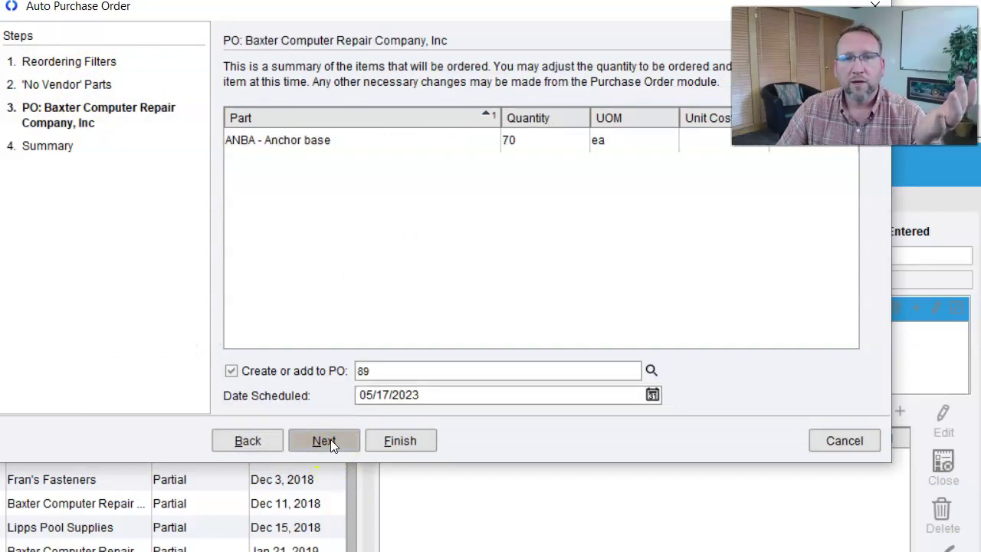
Step: Create the anchor base purchase order in the Bid Request state and check its location group choices
left_click(331, 440)
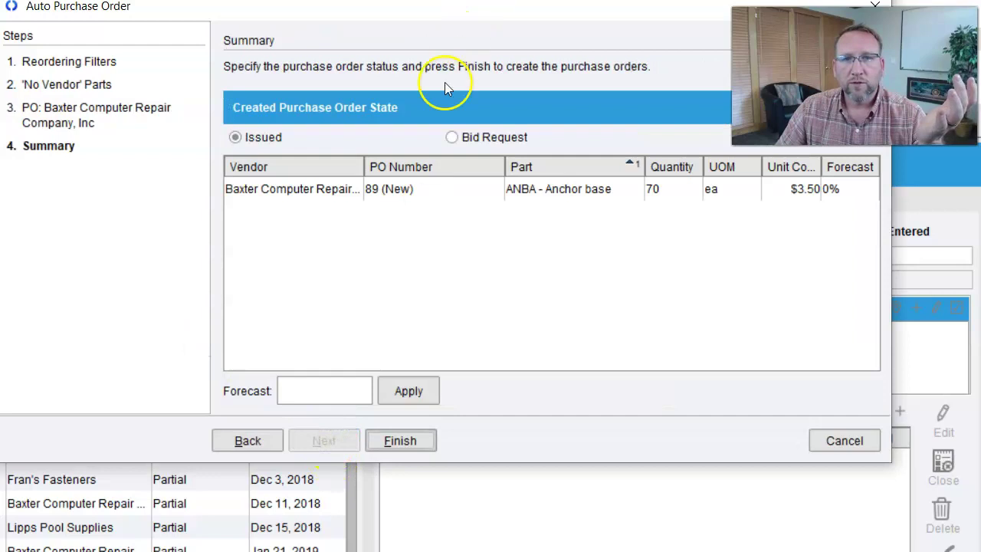
left_click(451, 136)
left_click(407, 439)
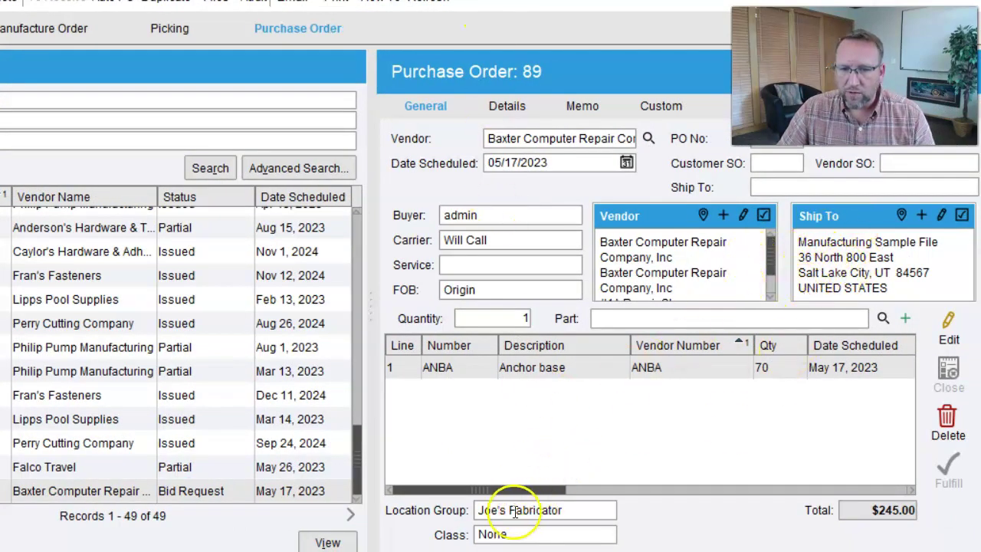
left_click(575, 506)
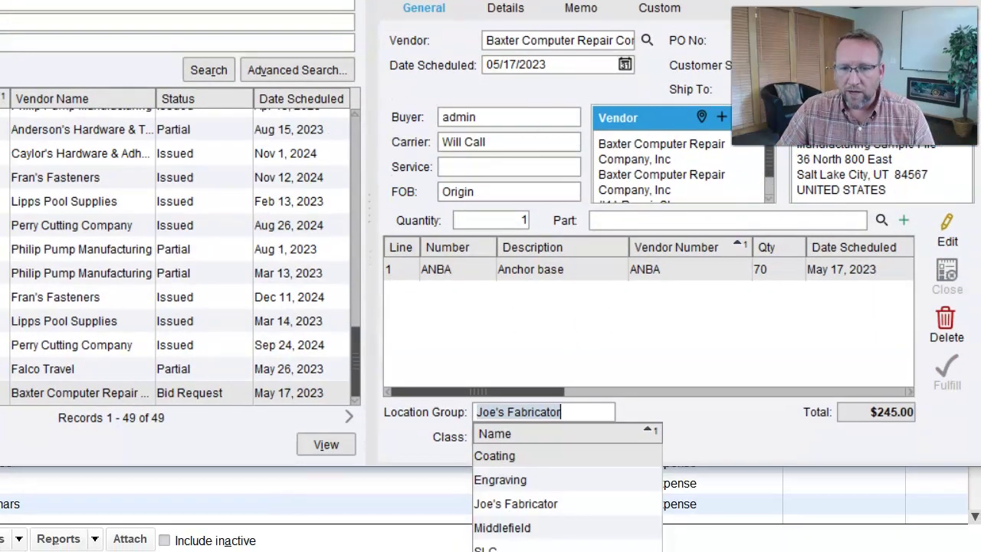
left_click(499, 408)
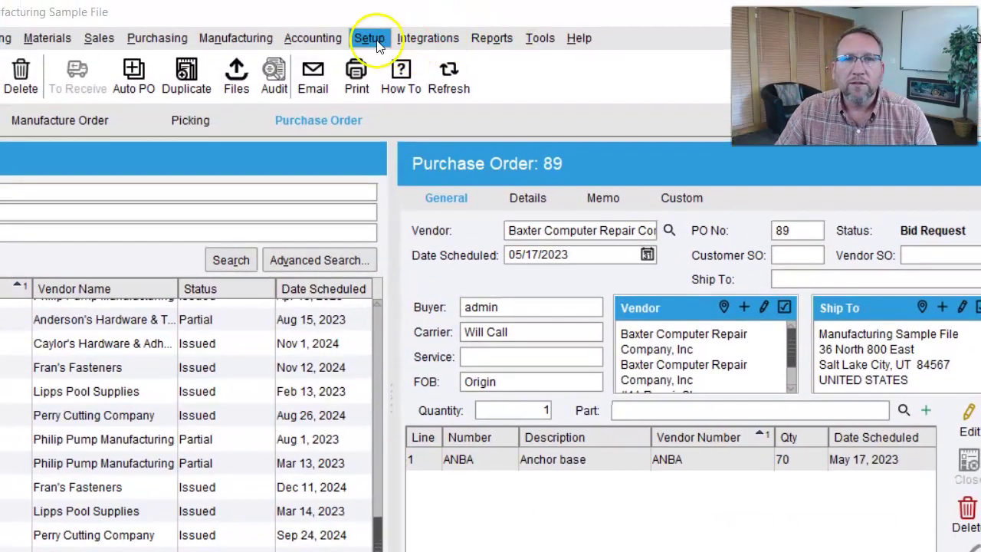
Step: Open the Joe's Fabricator address in the company setup and bring up its address type choices
left_click(369, 37)
left_click(366, 140)
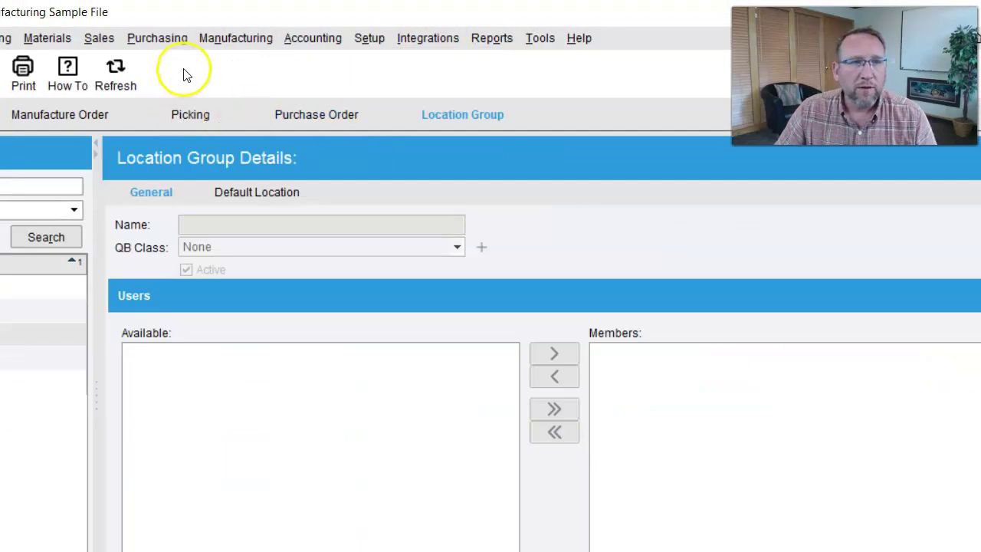
left_click(368, 38)
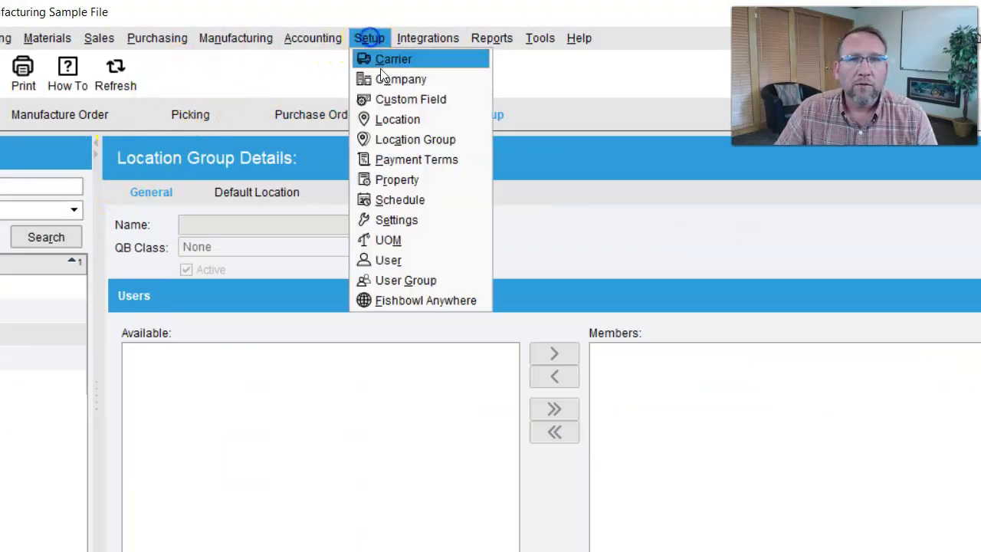
left_click(382, 75)
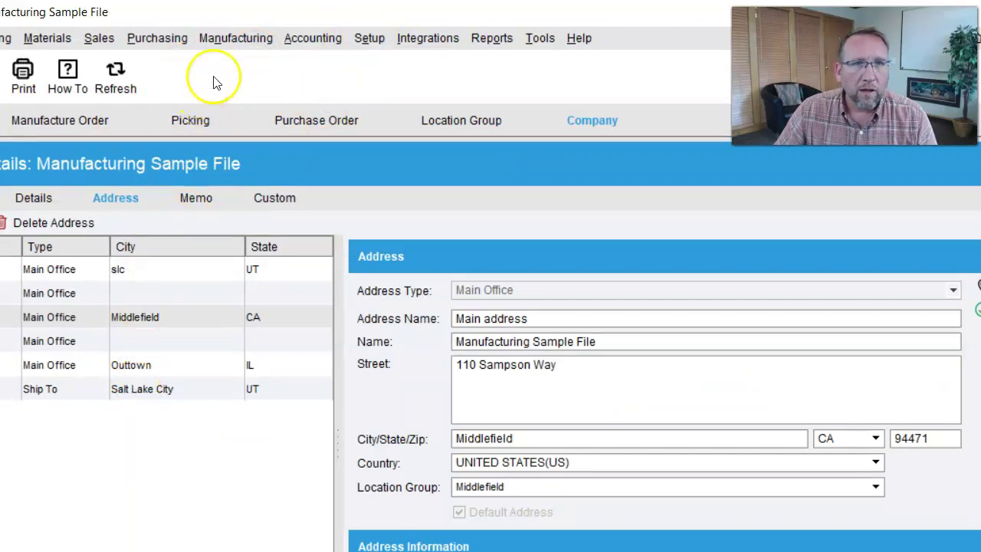
left_click(192, 362)
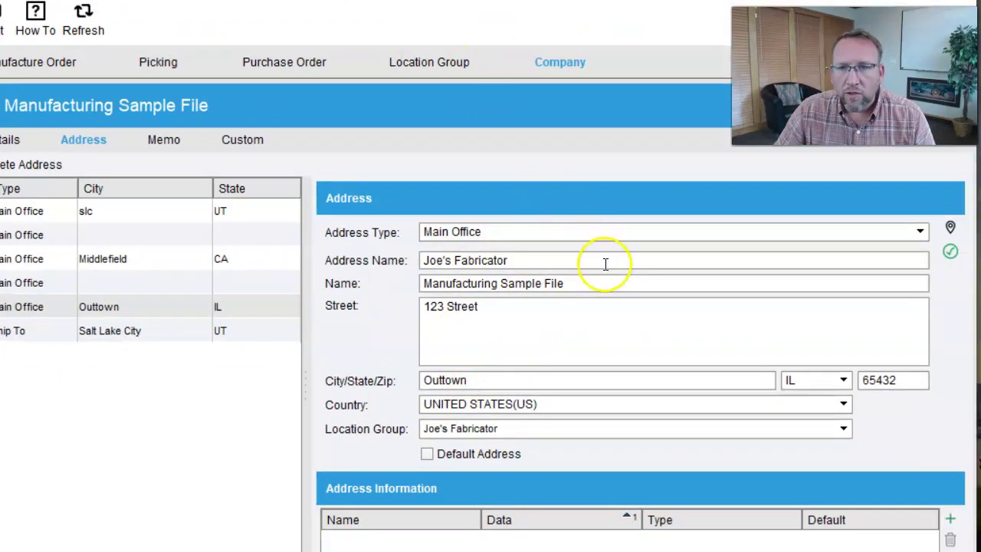
left_click(922, 233)
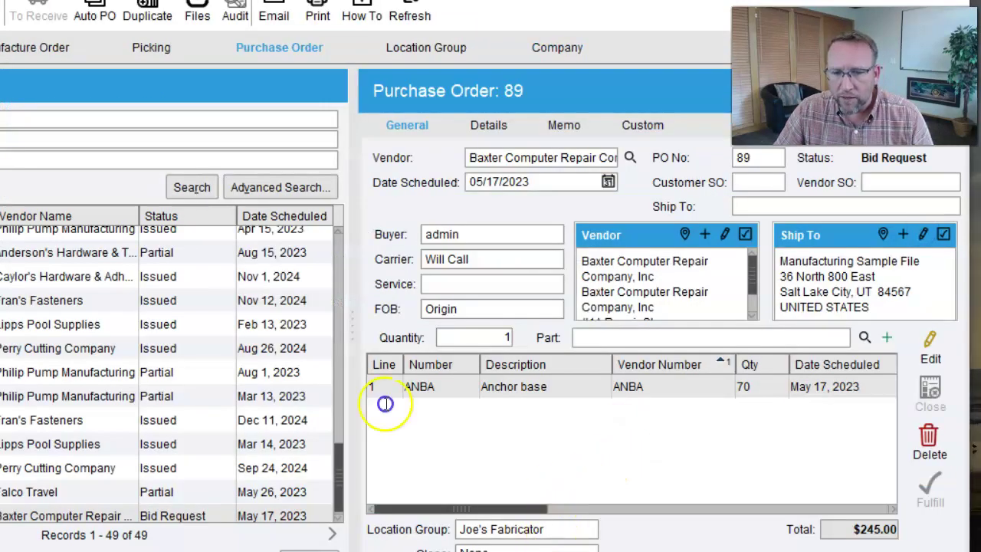
Step: Reselect Joe's Fabricator as the purchase order's location group to refresh the Ship To address
left_click(557, 529)
type("Engraving")
key("Escape")
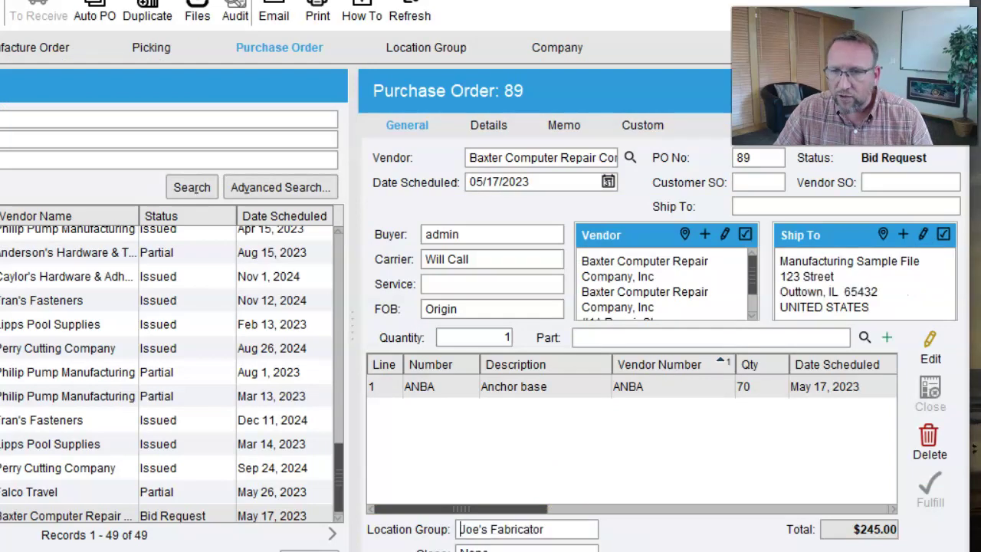